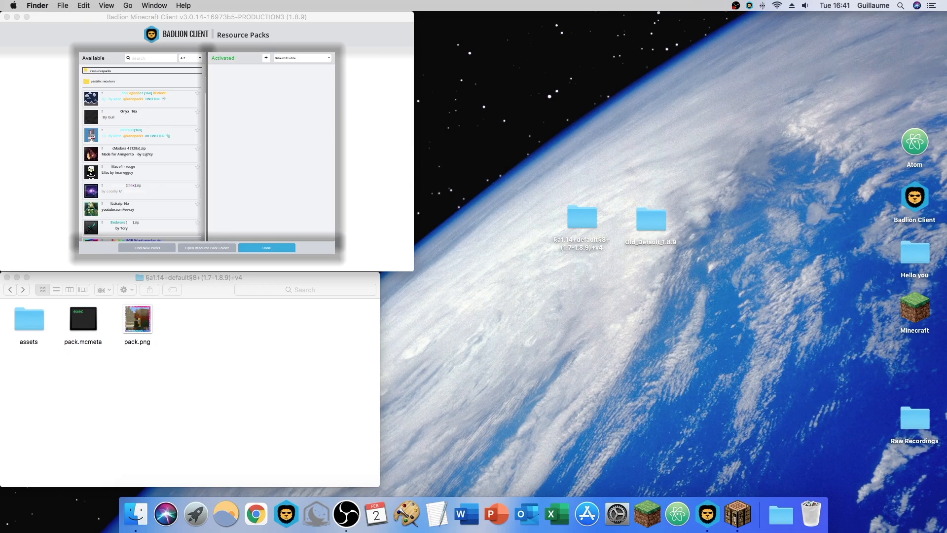
left_click_drag(483, 61, 762, 181)
left_click_drag(505, 121, 673, 171)
left_click_drag(527, 193, 682, 279)
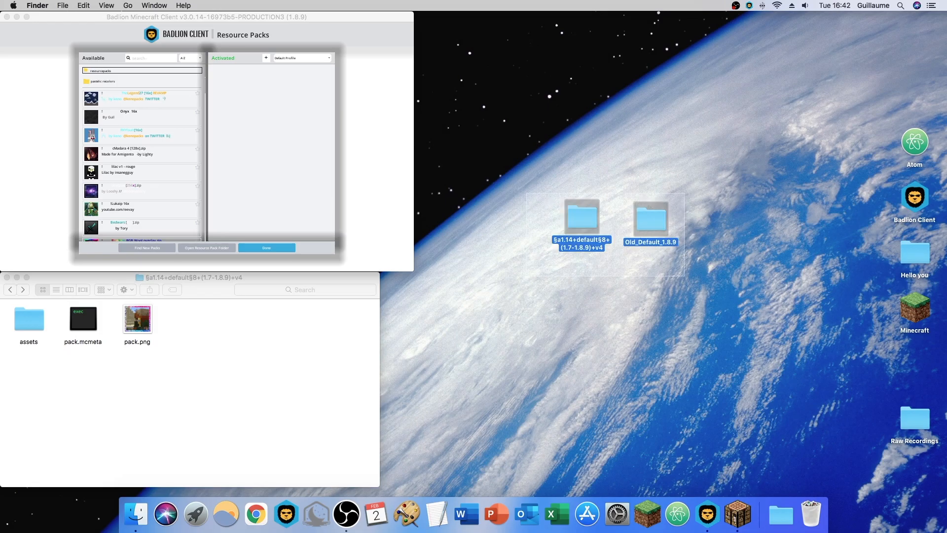
left_click(682, 280)
left_click(582, 217)
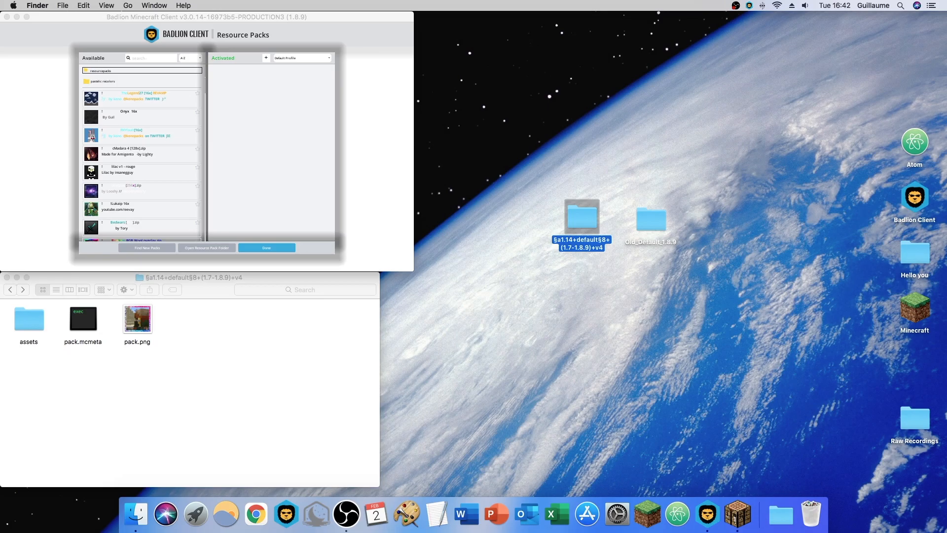
- Look through the item textures in the Old_Default_1.8.9 folder under assets/minecraft/textures/items, then close its window
left_click(652, 219)
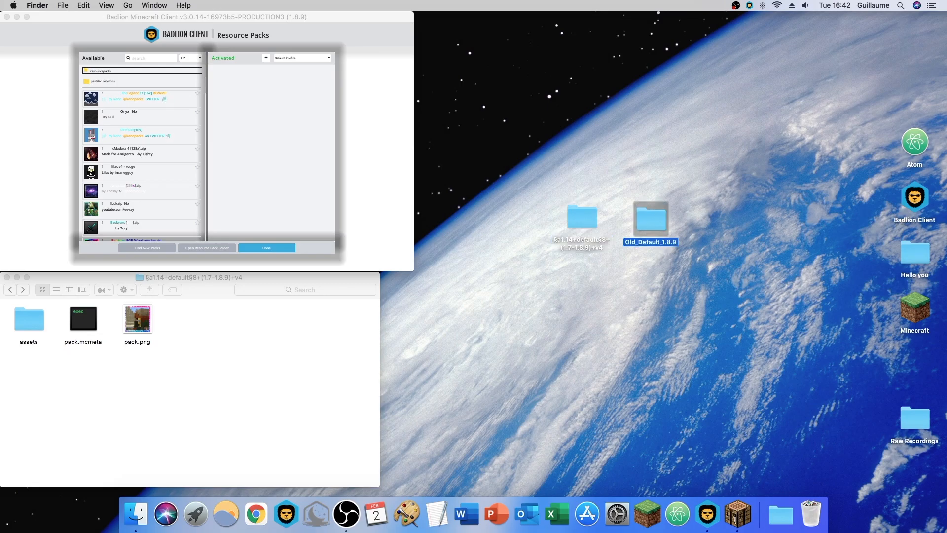
double_click(651, 219)
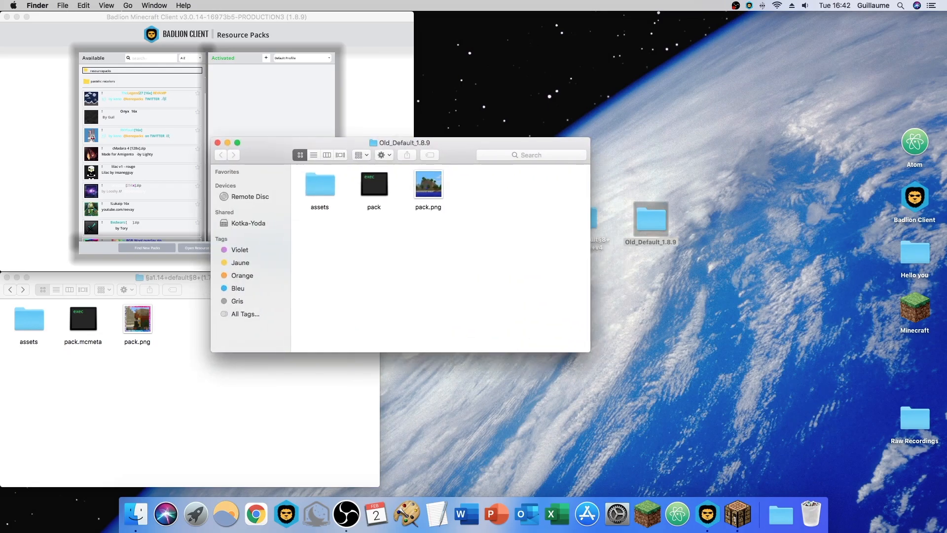
double_click(320, 185)
left_click(320, 185)
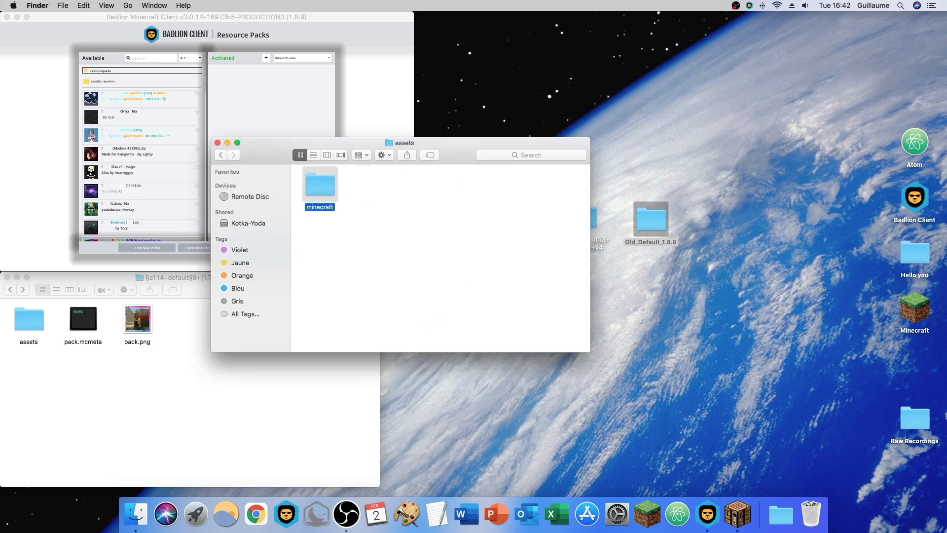
double_click(320, 185)
double_click(483, 185)
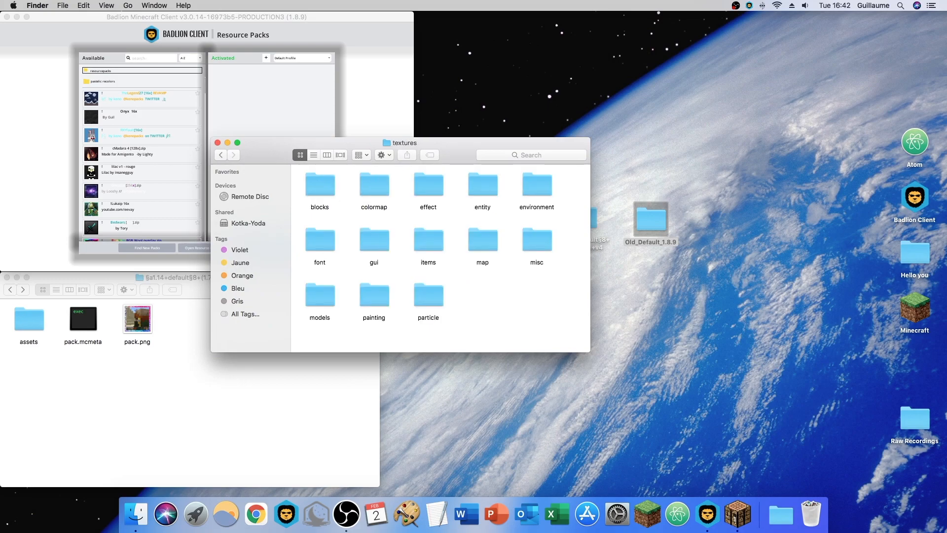
double_click(429, 240)
scroll(429, 240, "down", 8)
scroll(439, 258, "down", 1)
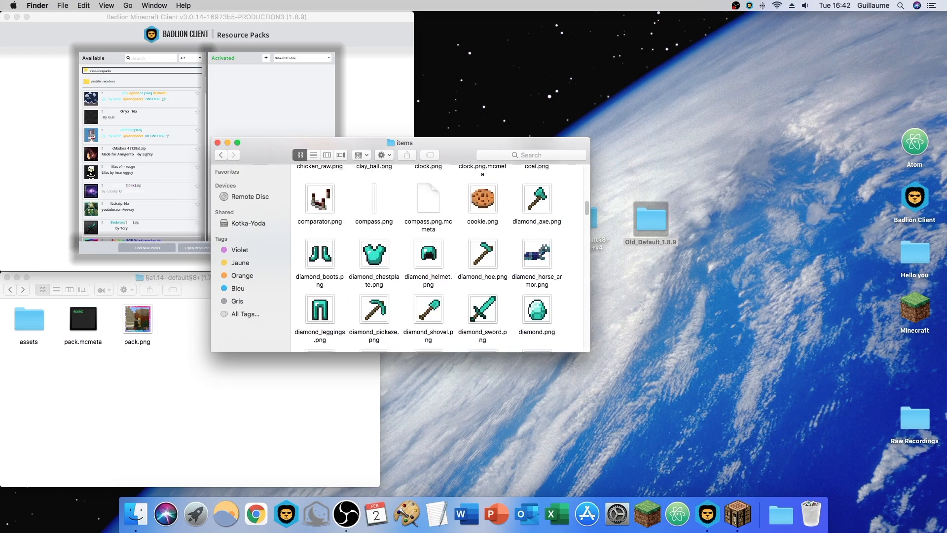
scroll(438, 258, "down", 3)
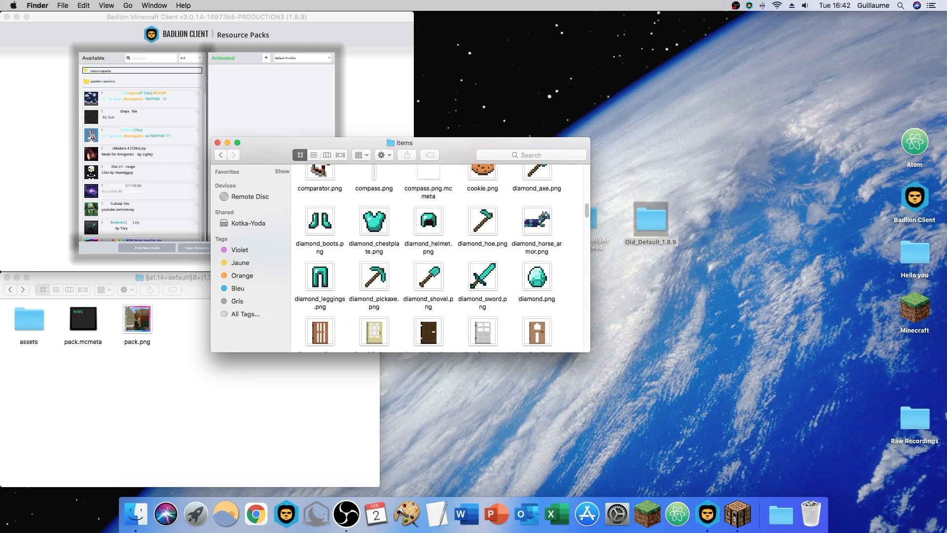
left_click(217, 142)
- Examine the item textures in the §a1.14+default§8+(1.7-1.8.9)+v4 pack folder on the desktop and close its window
left_click(583, 218)
double_click(583, 218)
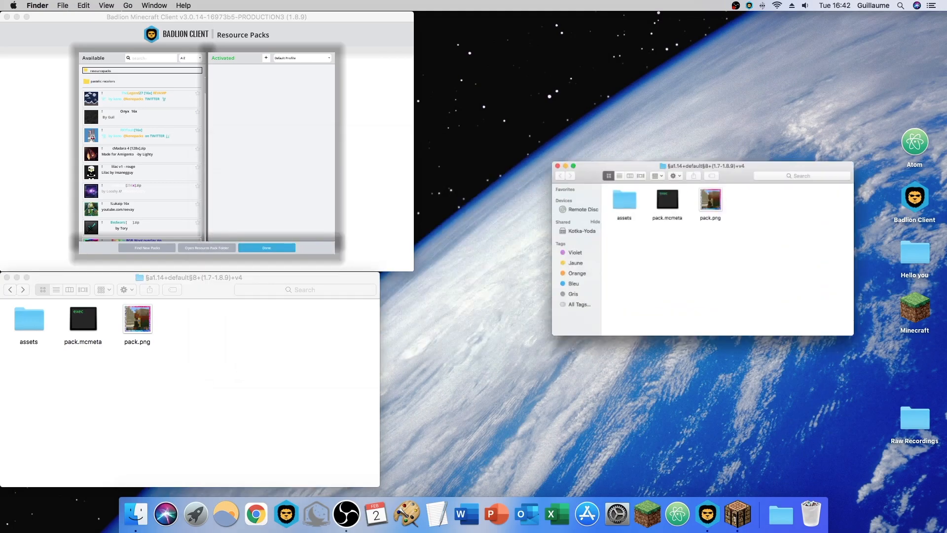
double_click(639, 197)
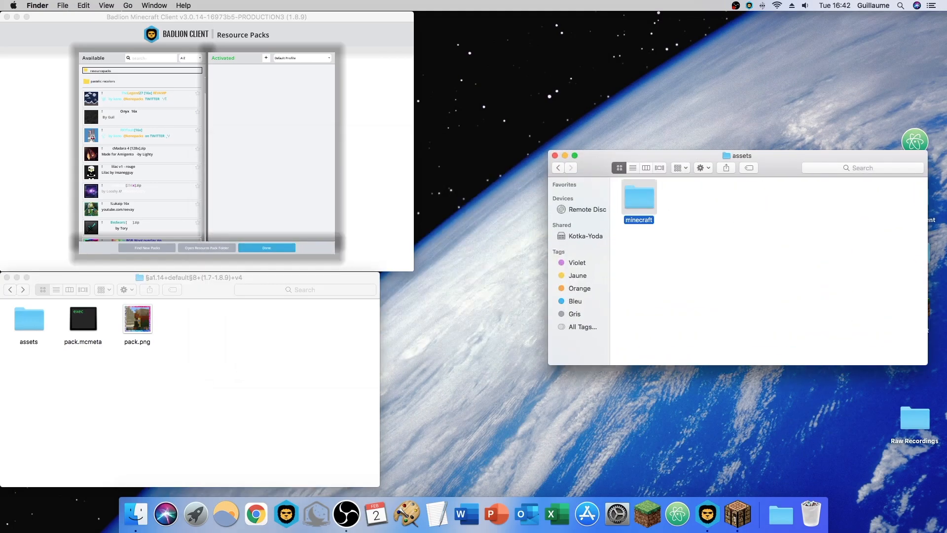
double_click(639, 197)
double_click(856, 198)
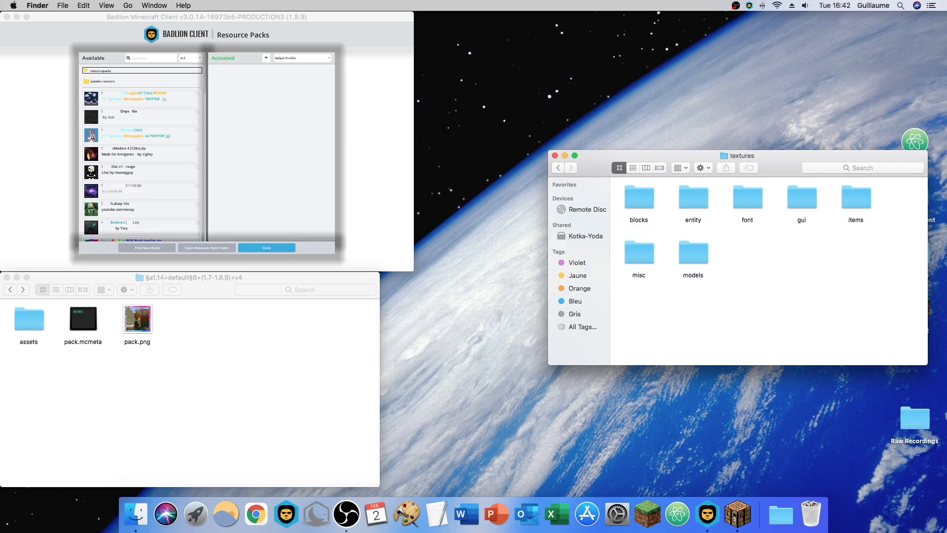
double_click(856, 198)
scroll(770, 271, "down", 15)
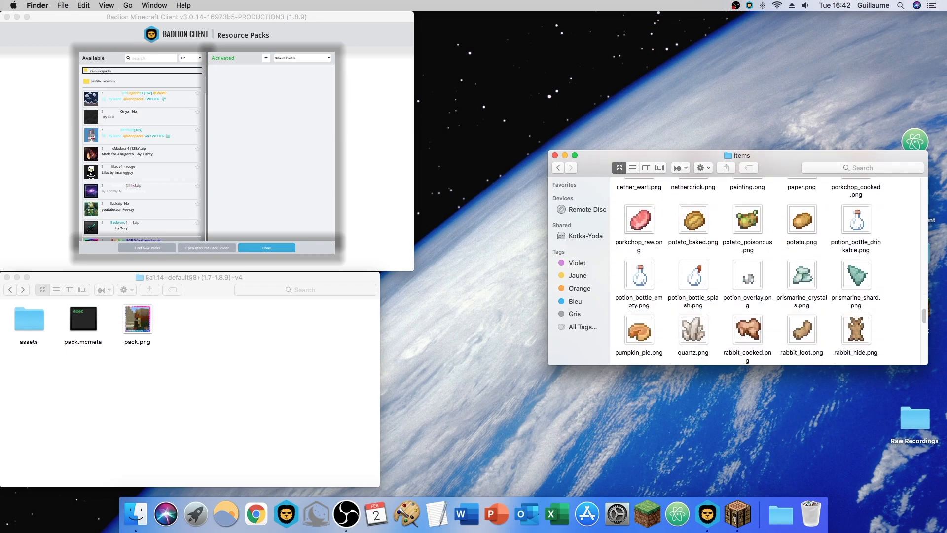
scroll(770, 271, "up", 5)
scroll(748, 271, "up", 5)
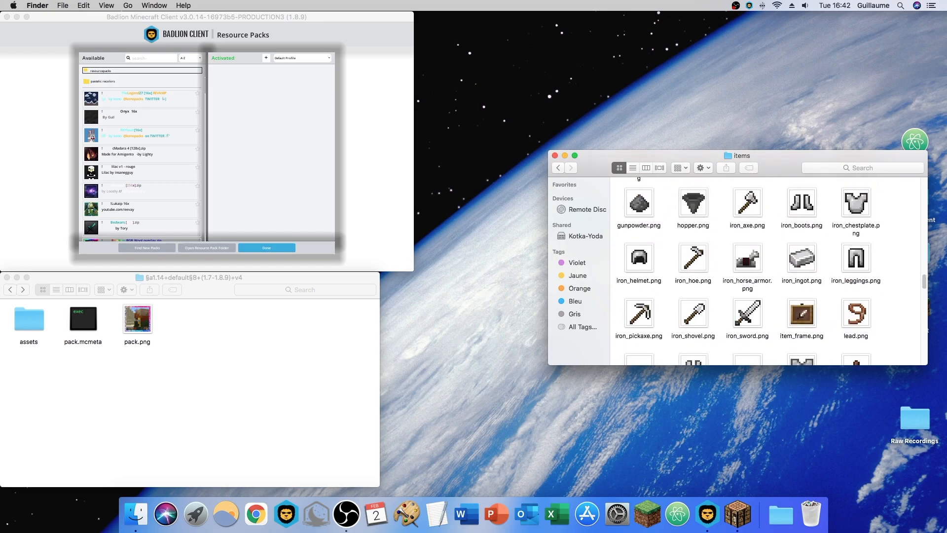
left_click(555, 155)
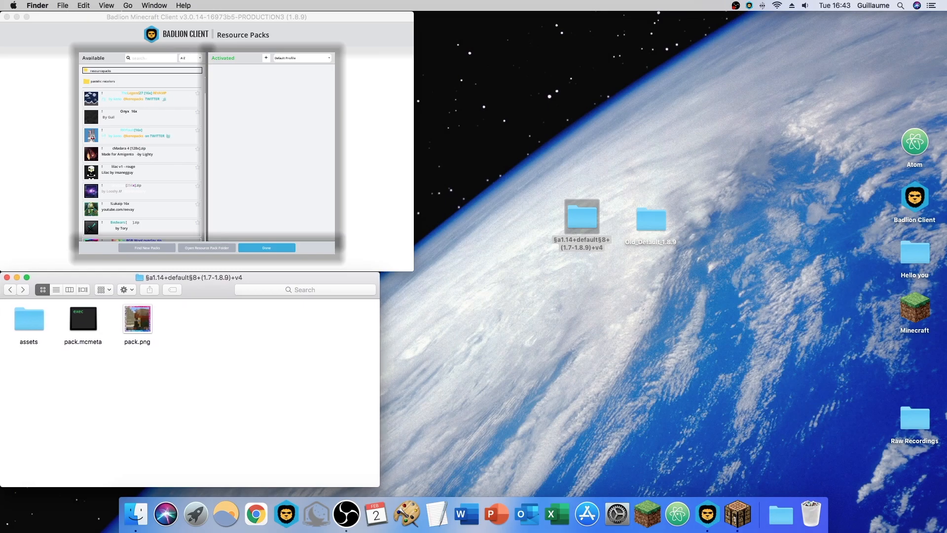
left_click_drag(193, 340, 20, 330)
left_click(109, 378)
left_click(138, 320)
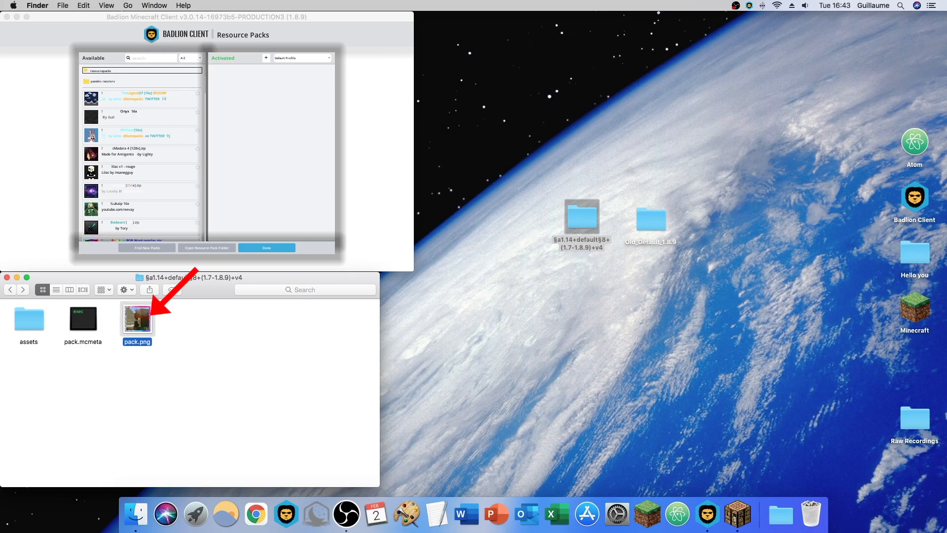
left_click(148, 137)
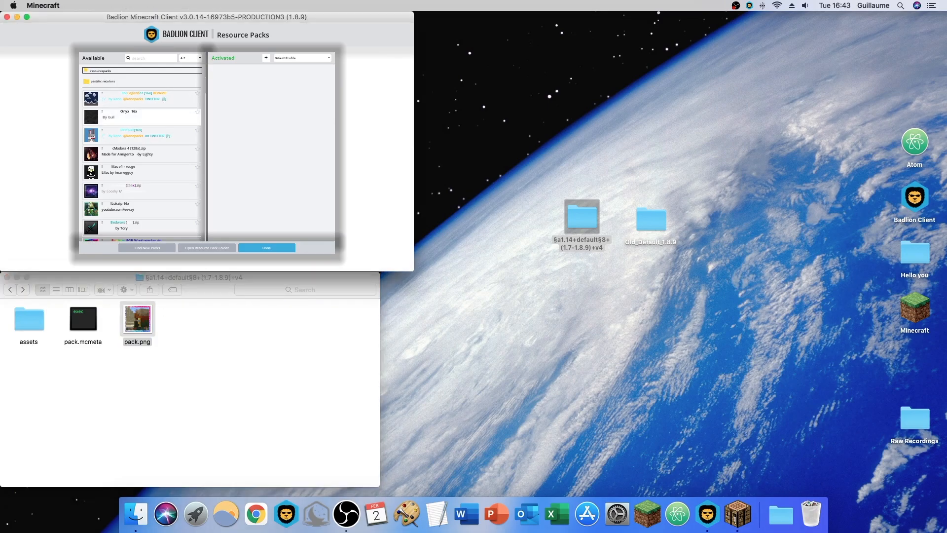
left_click(148, 382)
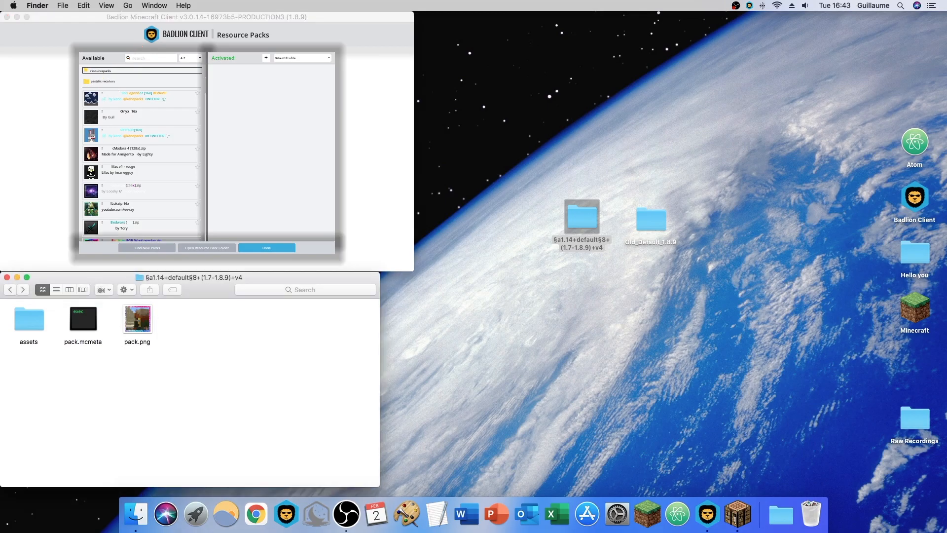
left_click(207, 248)
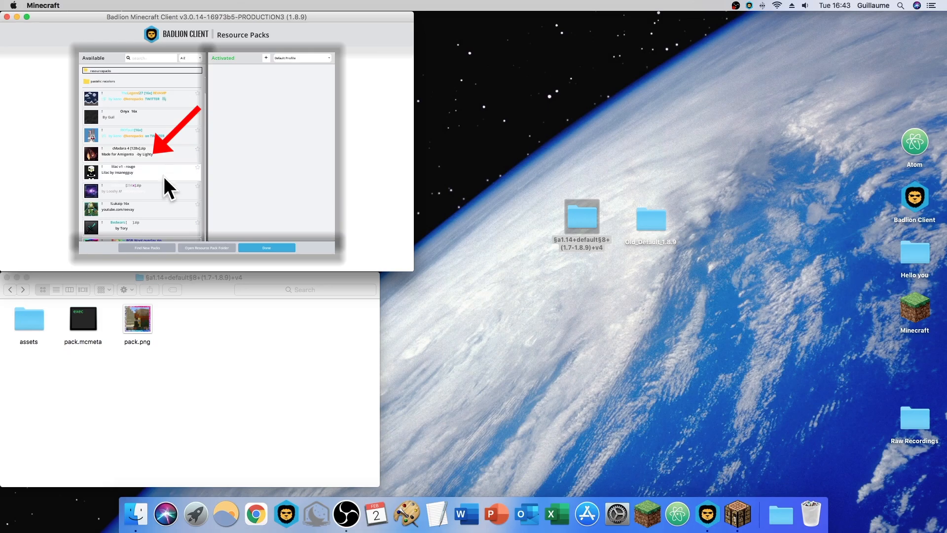
double_click(29, 320)
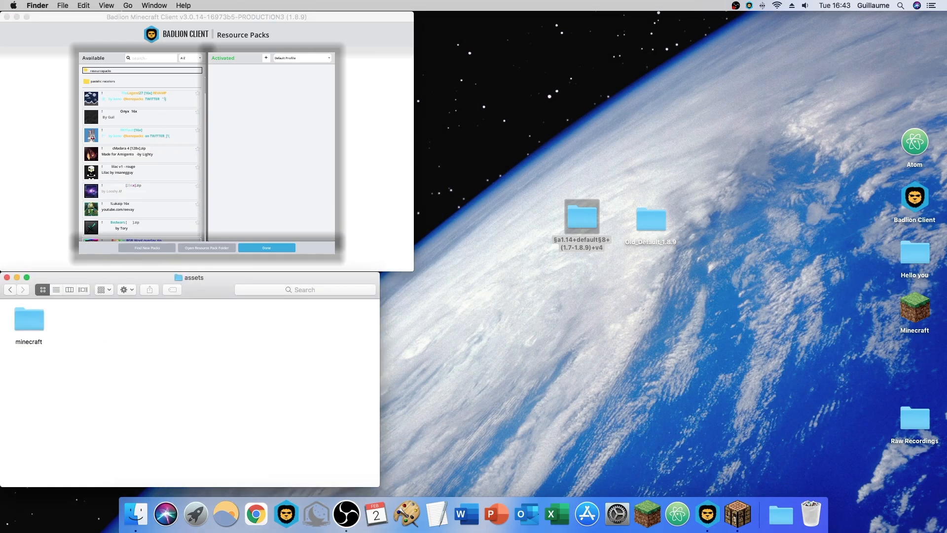
left_click(10, 290)
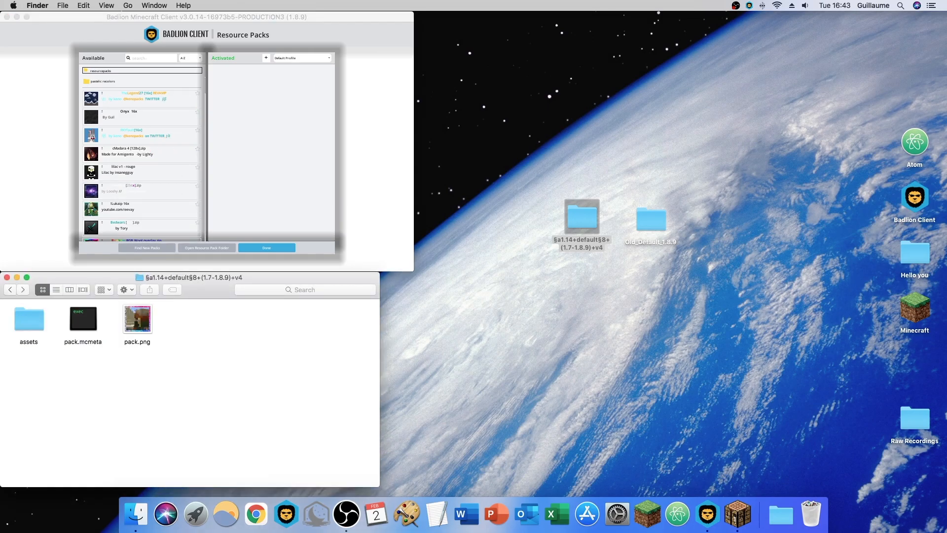
- Open the pack.png file from the §a1.14+default§8+(1.7-1.8.9)+v4 folder in GIMP-2.10
right_click(143, 319)
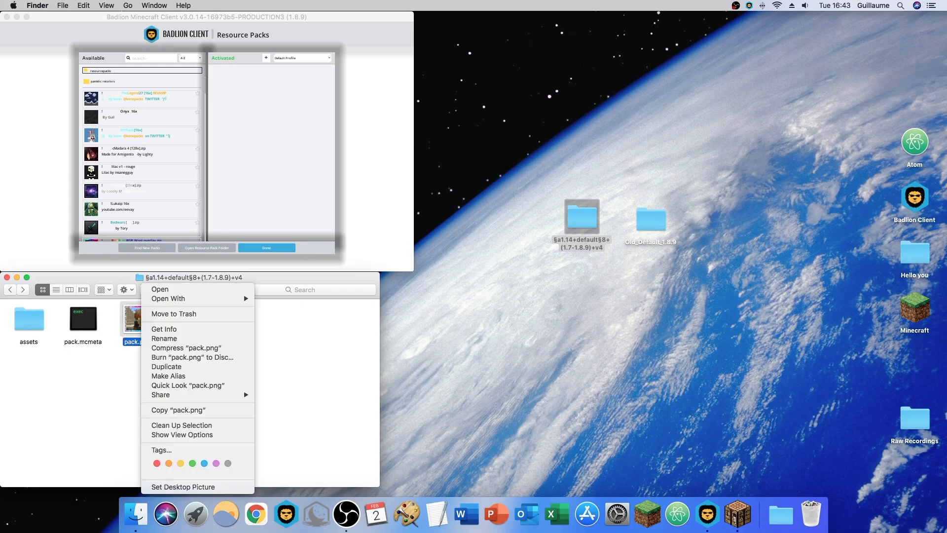
mouse_move(197, 299)
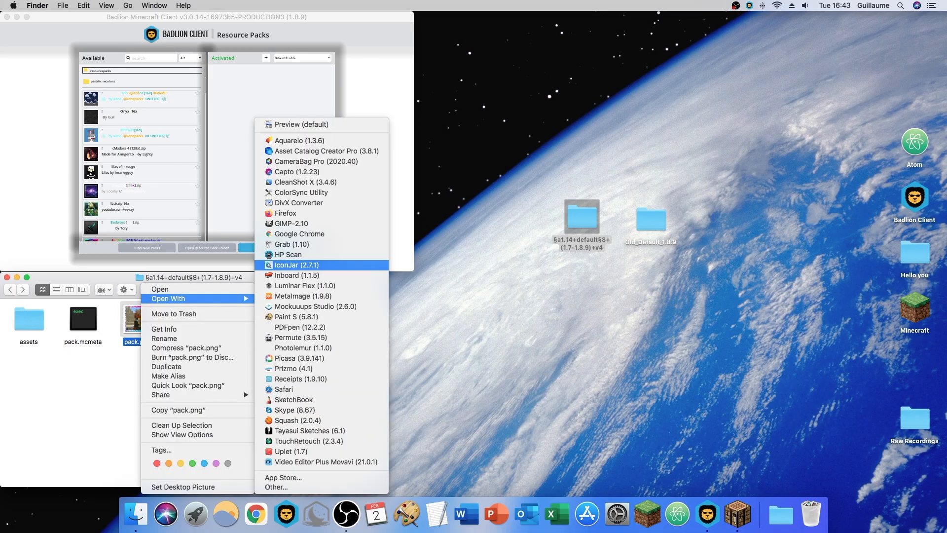
left_click(291, 224)
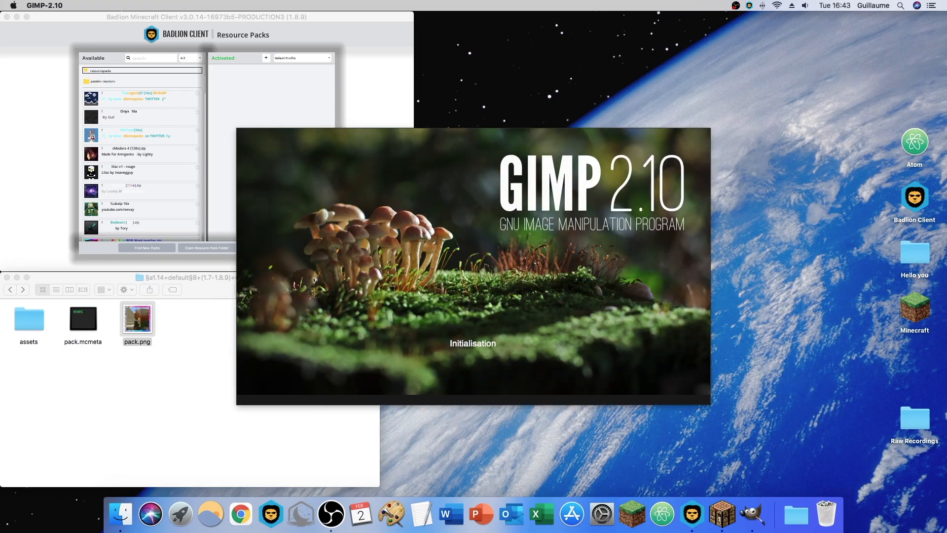
right_click(80, 321)
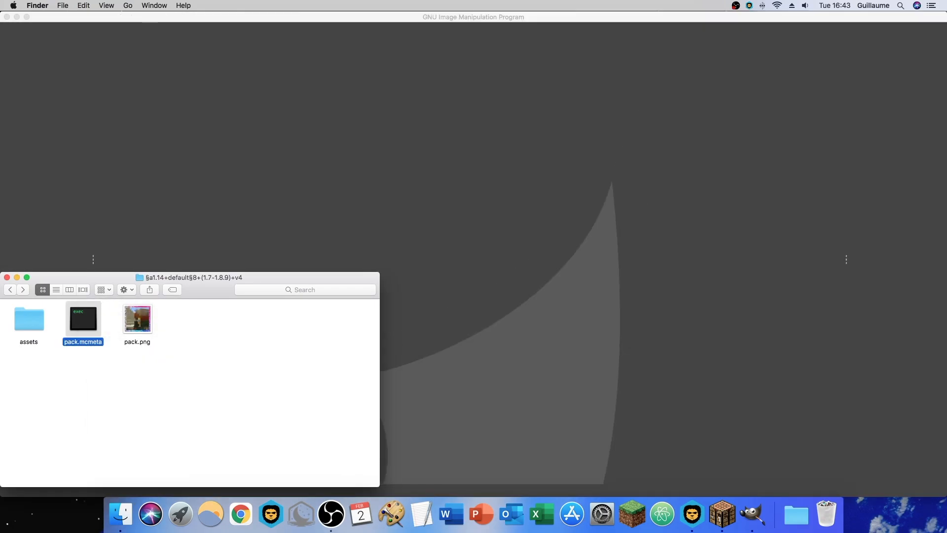
right_click(83, 320)
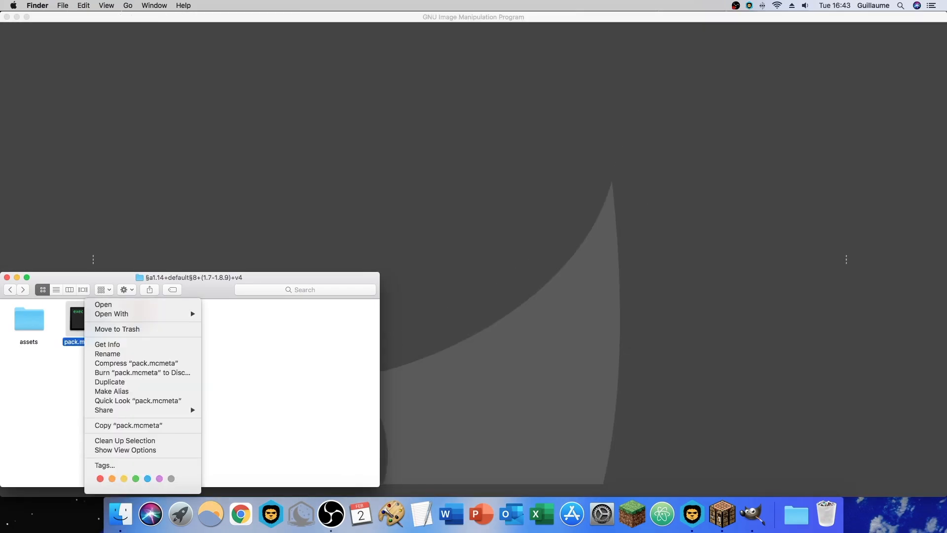
left_click(219, 150)
left_click(219, 150)
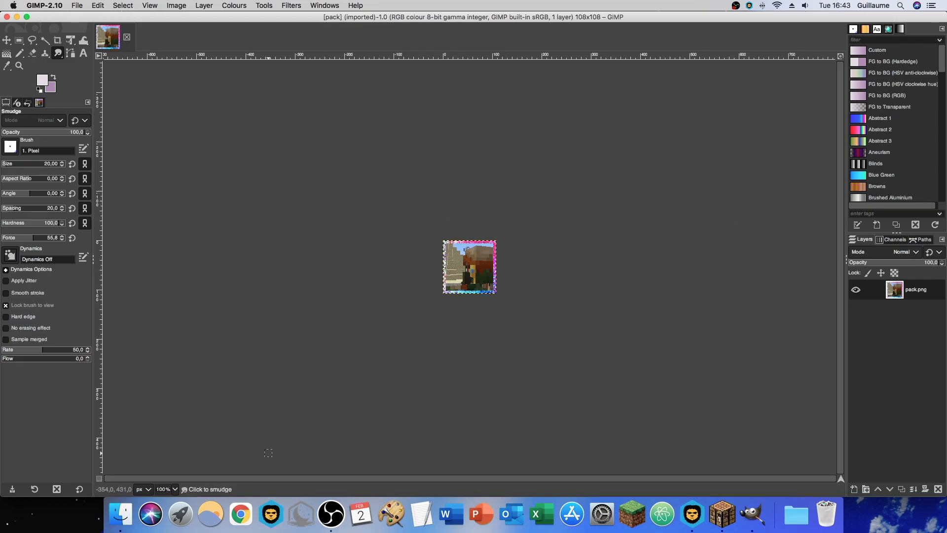
- Select the whole 108 × 108 px pack.png image with Rectangle Select and clear its contents to transparency
left_click(168, 489)
left_click(167, 419)
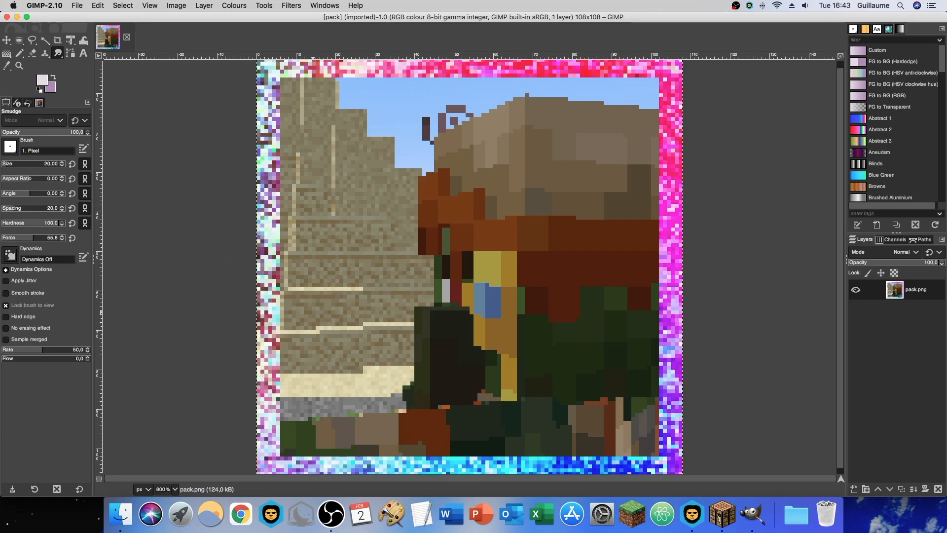
left_click(33, 53)
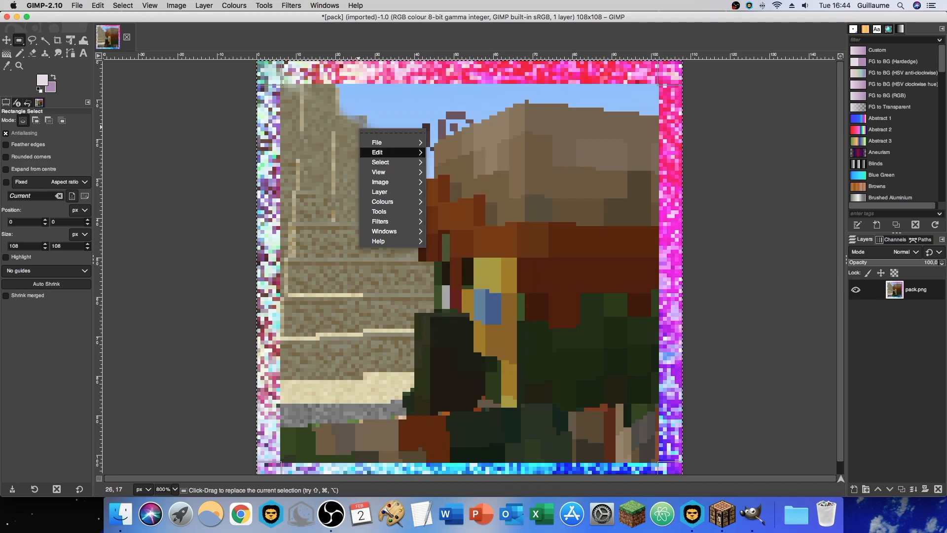
mouse_move(390, 152)
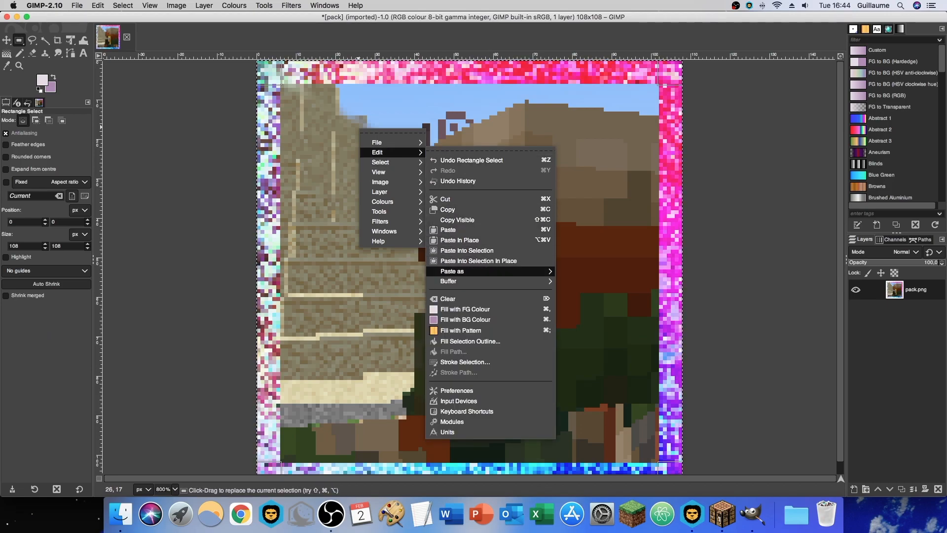
left_click(448, 298)
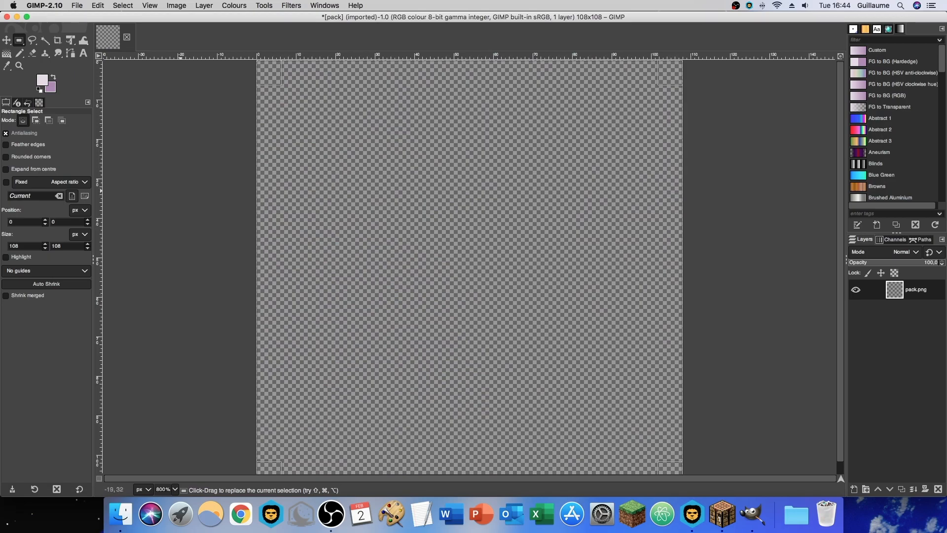
left_click(723, 182)
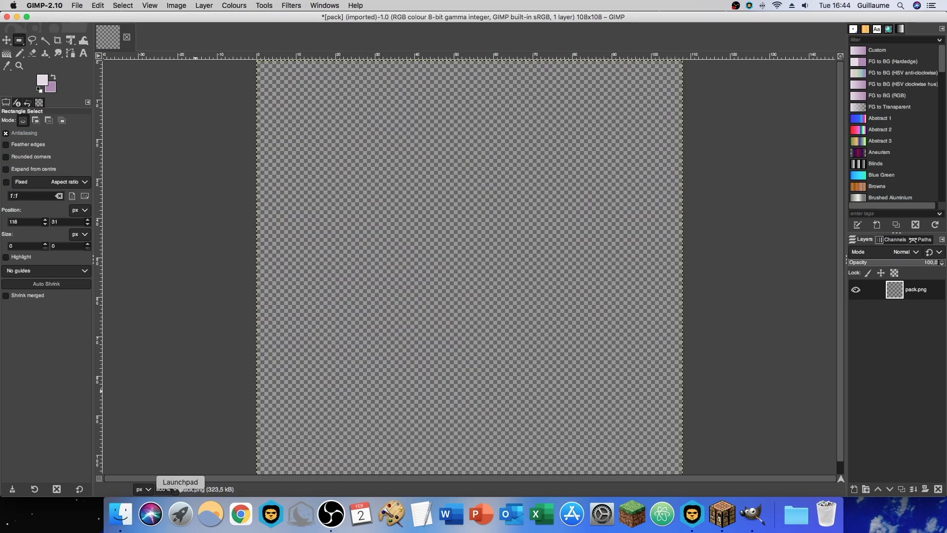
- Switch to the Gradient tool and look through the available gradient presets
left_click(174, 489)
left_click(168, 438)
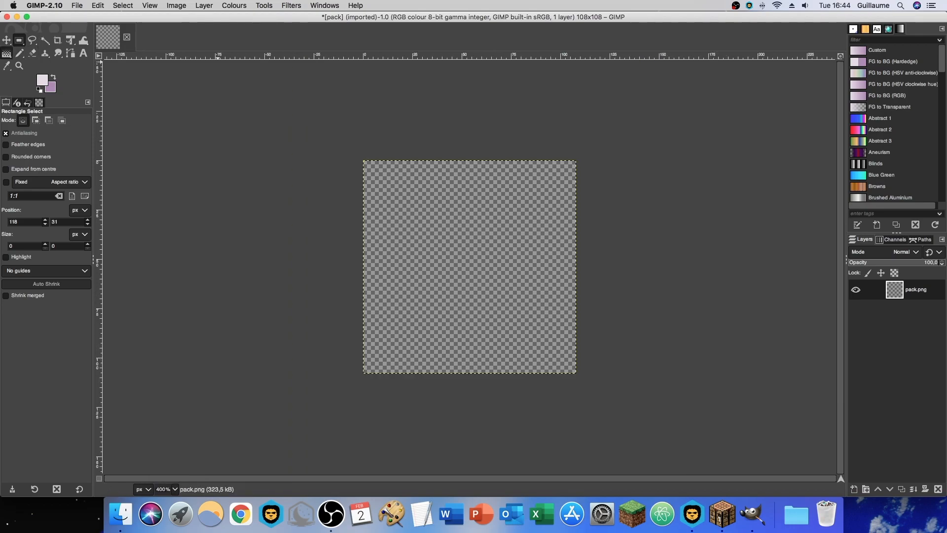
left_click(6, 53)
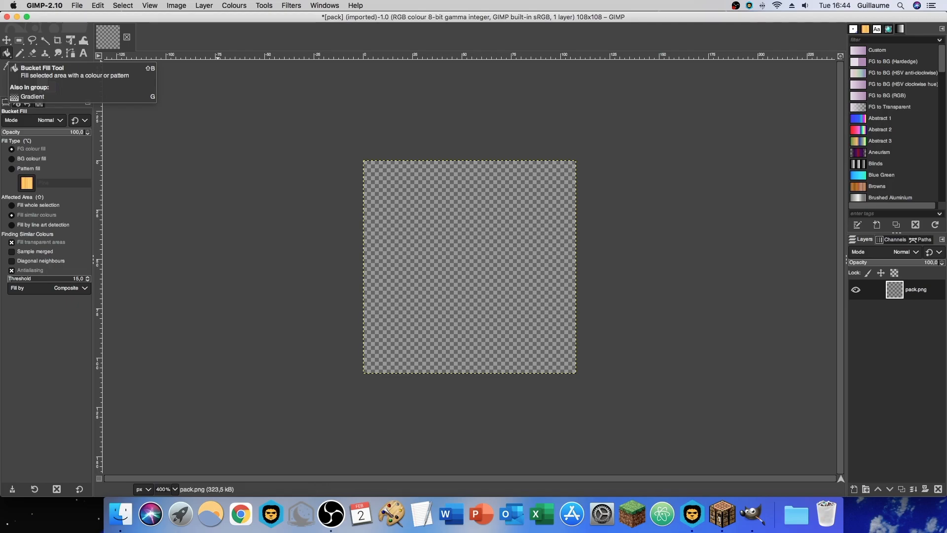
key("g")
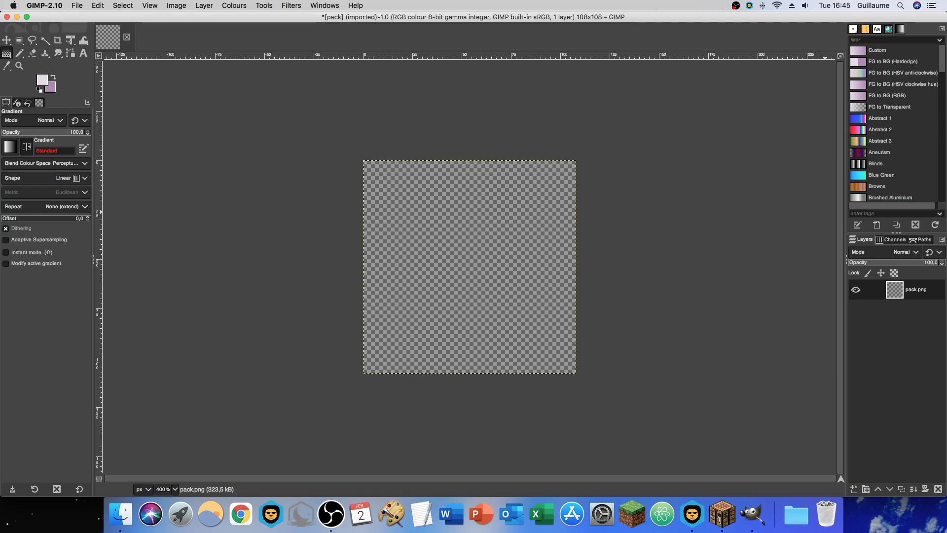
scroll(893, 123, "down", 5)
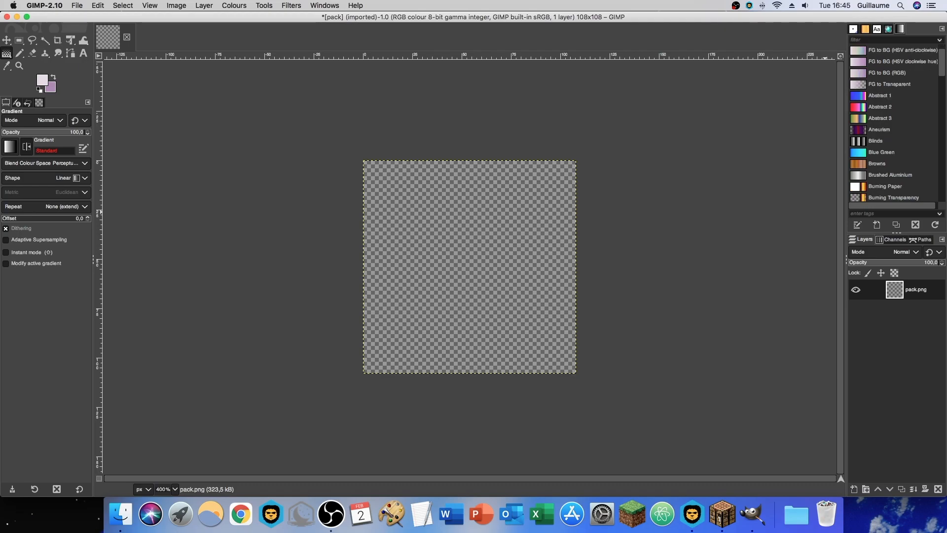
scroll(893, 123, "up", 5)
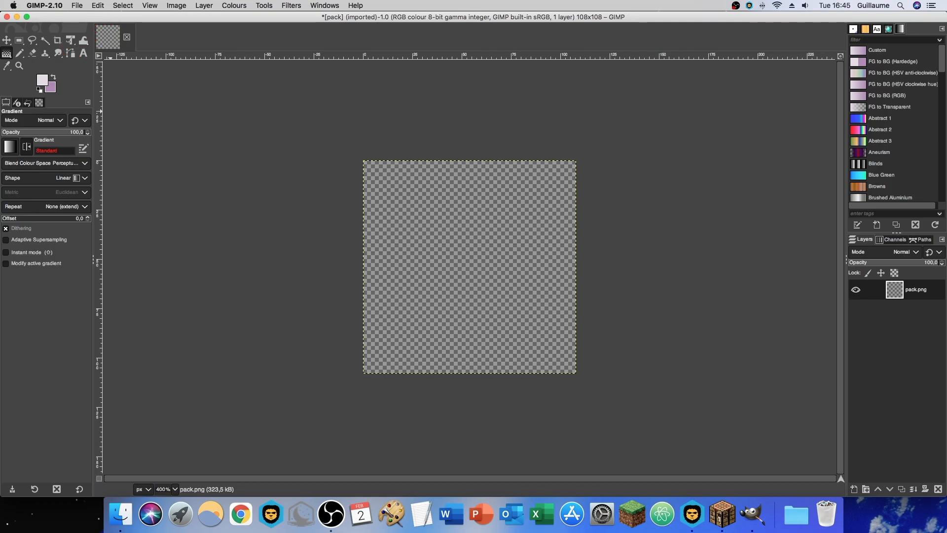
left_click(52, 88)
left_click(169, 162)
key("o")
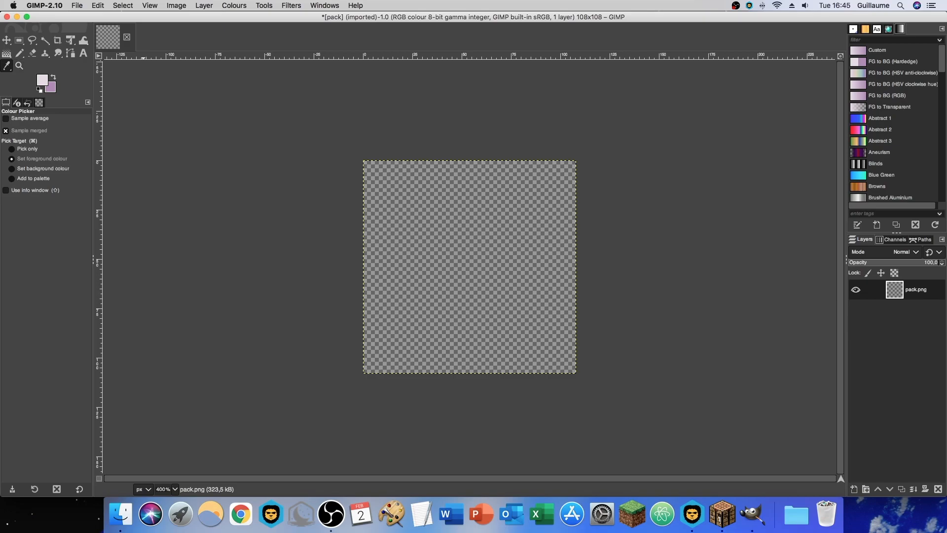
- Fill the selected canvas with a near-vertical linear gradient using the FG to BG (HSV clockwise hue) preset
key("g")
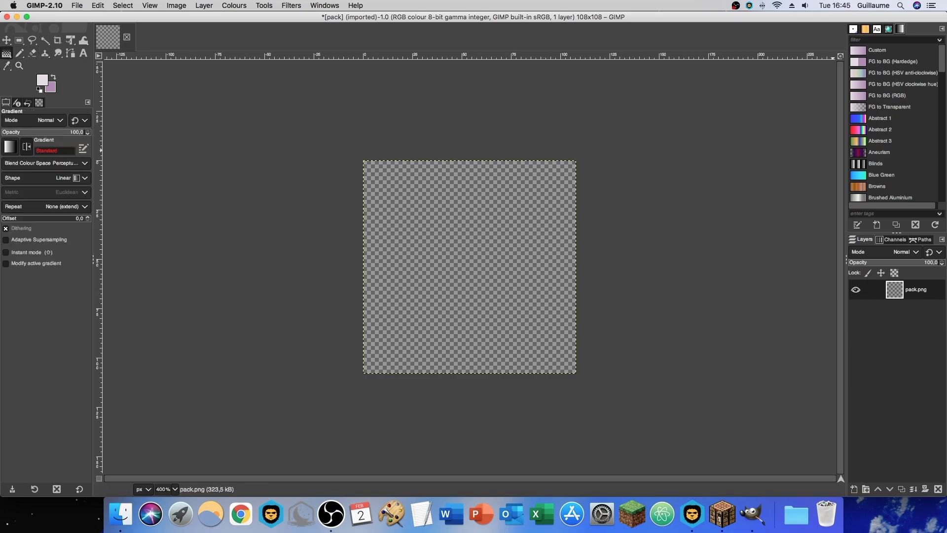
left_click(902, 83)
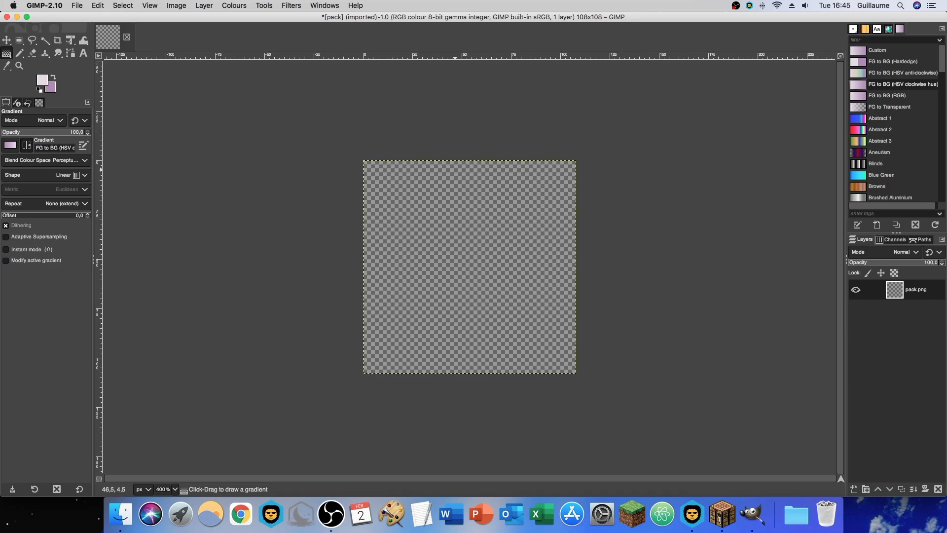
left_click(455, 169)
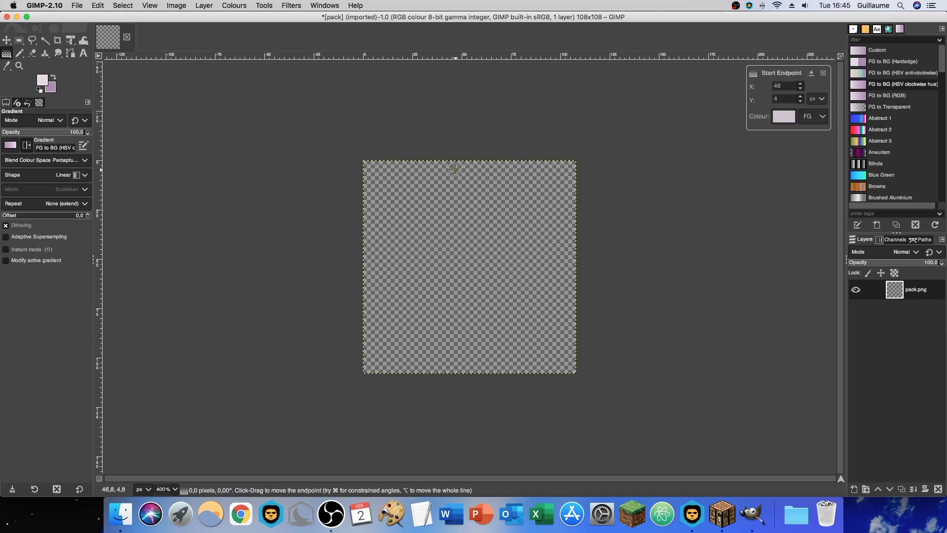
left_click_drag(455, 168, 463, 360)
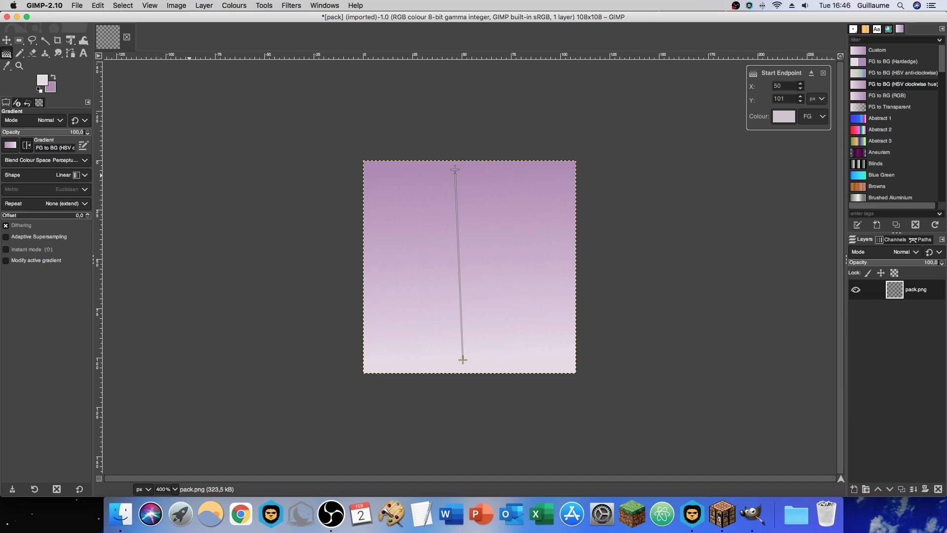
right_click(488, 249)
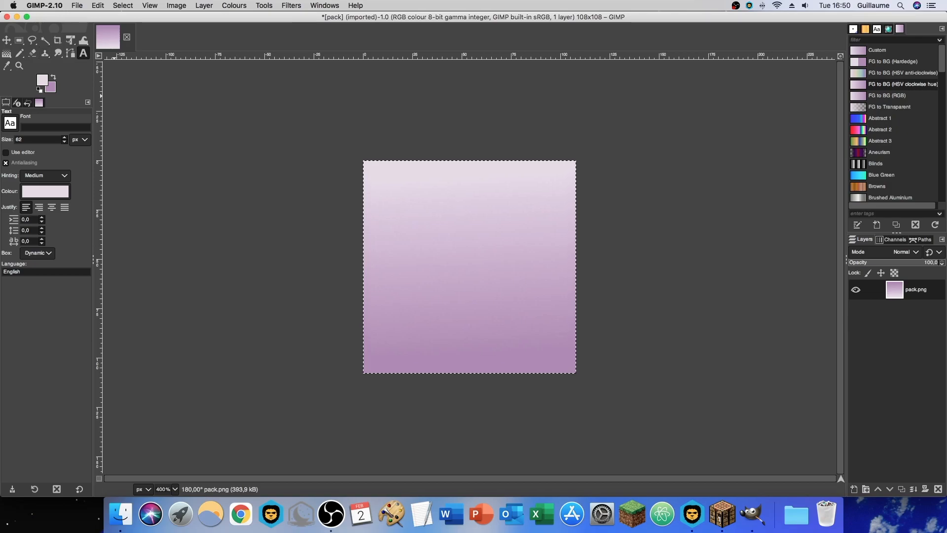
- Overwrite the original pack.png with the gradient image and quit GIMP, discarding the unsaved project changes
left_click(77, 5)
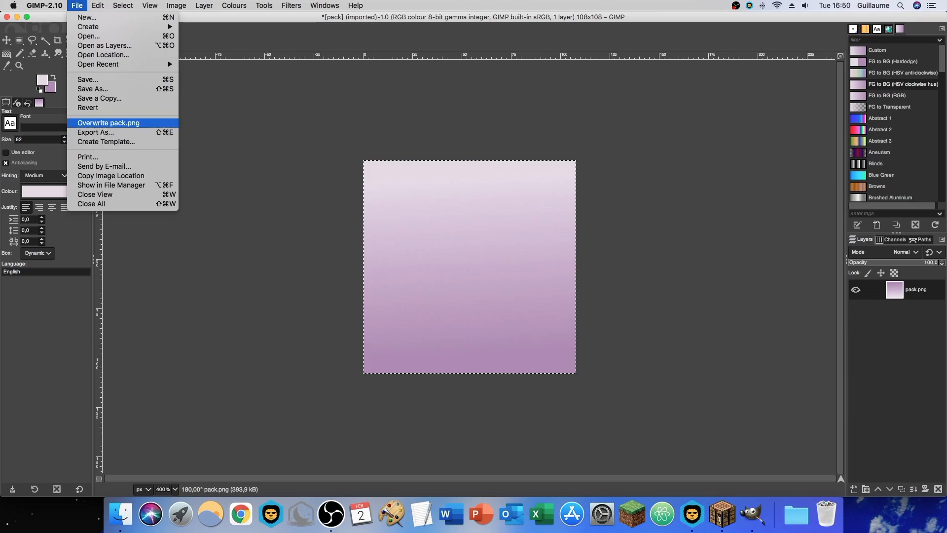
left_click(108, 123)
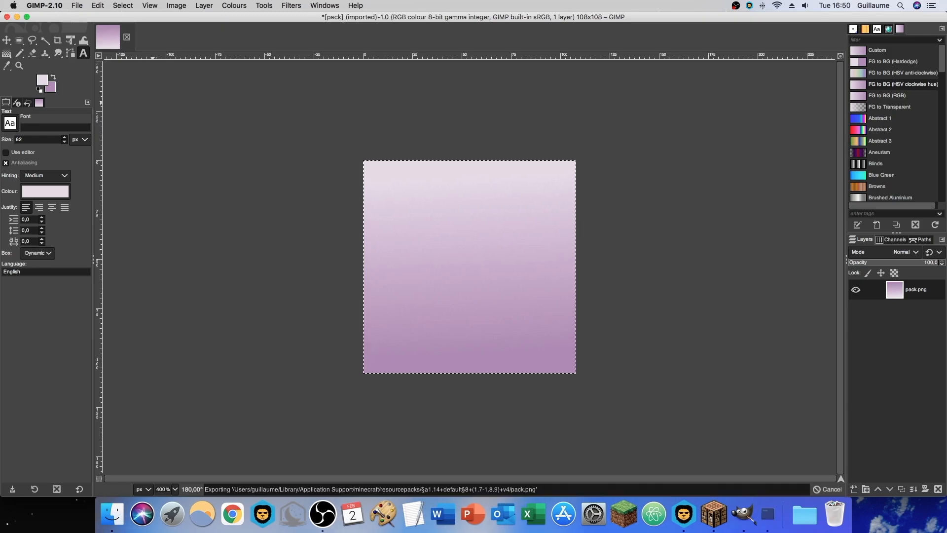
key("super+q")
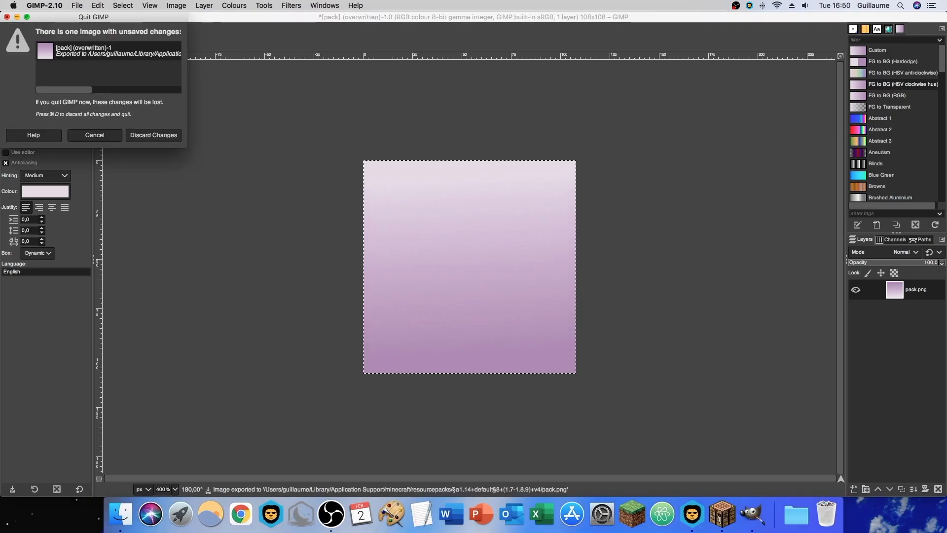
key("super+d")
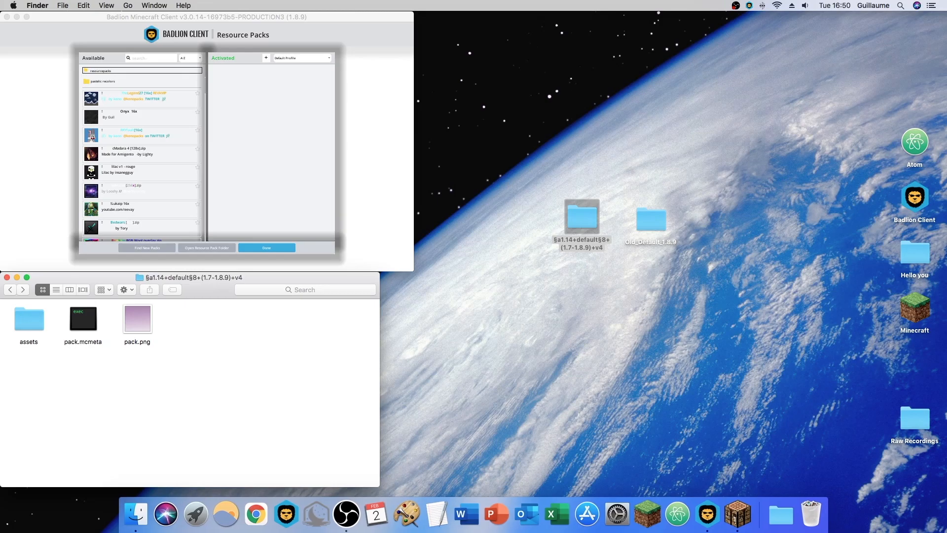
- Switch to the Badlion Minecraft Client, reopen its Resource Packs screen and search the available packs for "1"
left_click(54, 207)
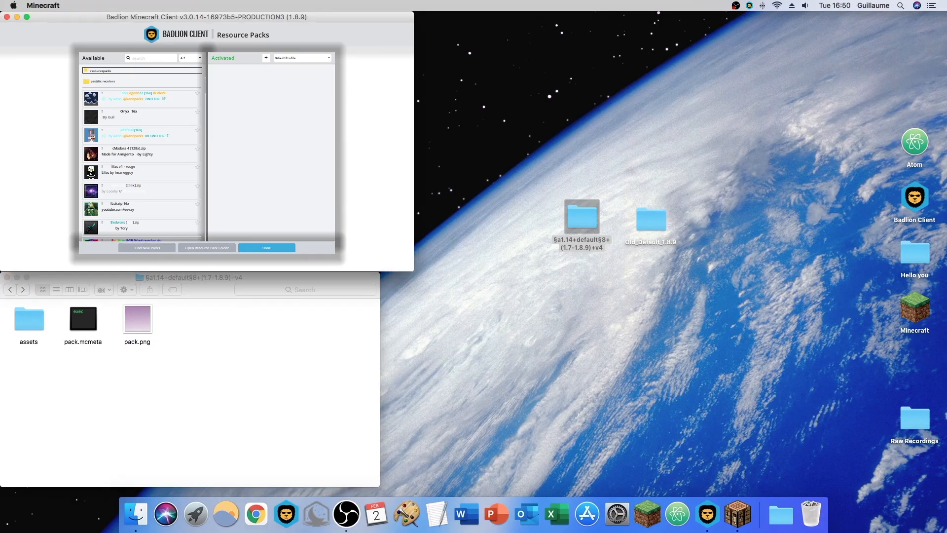
left_click(267, 248)
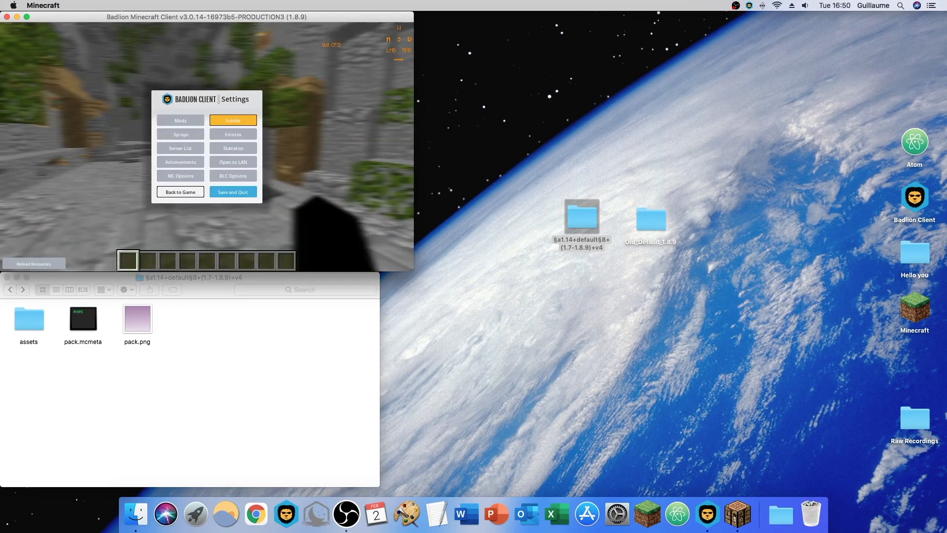
left_click(180, 175)
left_click(127, 210)
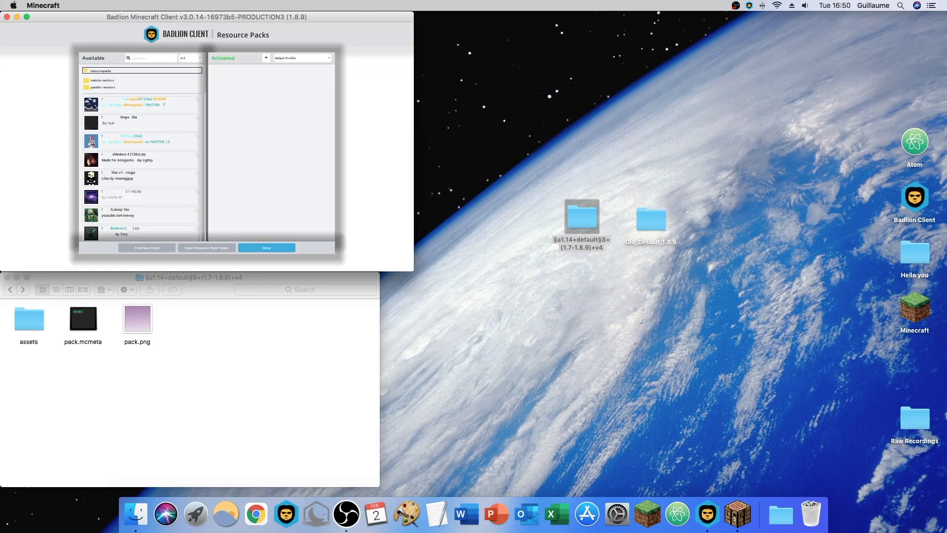
type("1")
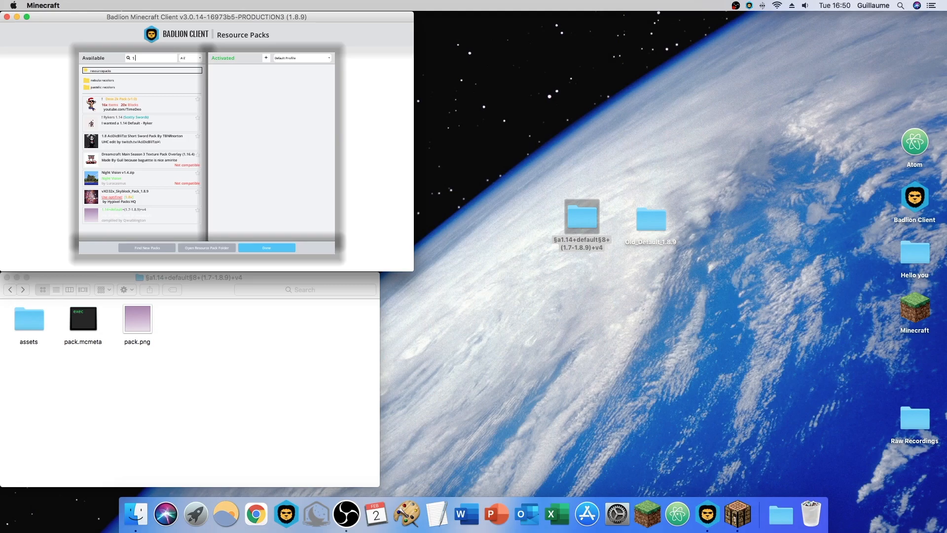
right_click(586, 213)
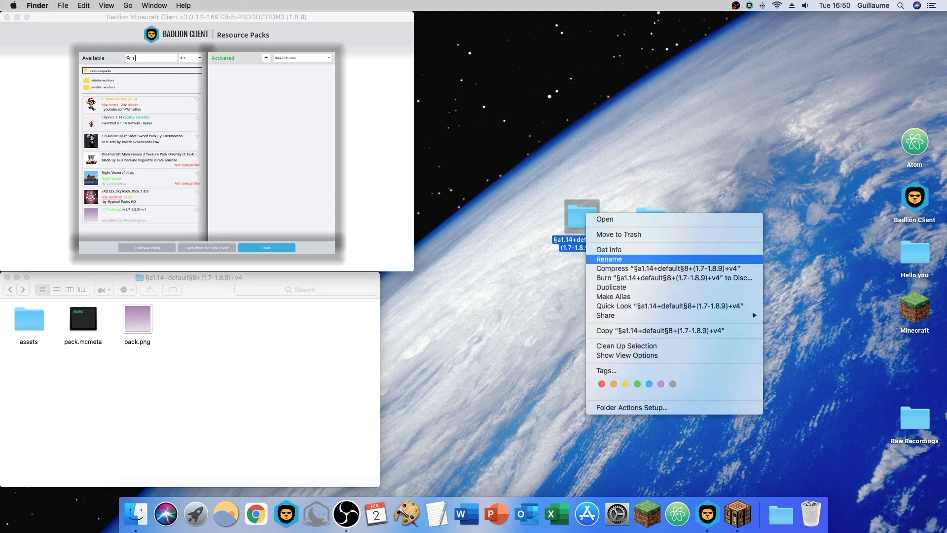
left_click(611, 259)
left_click(236, 390)
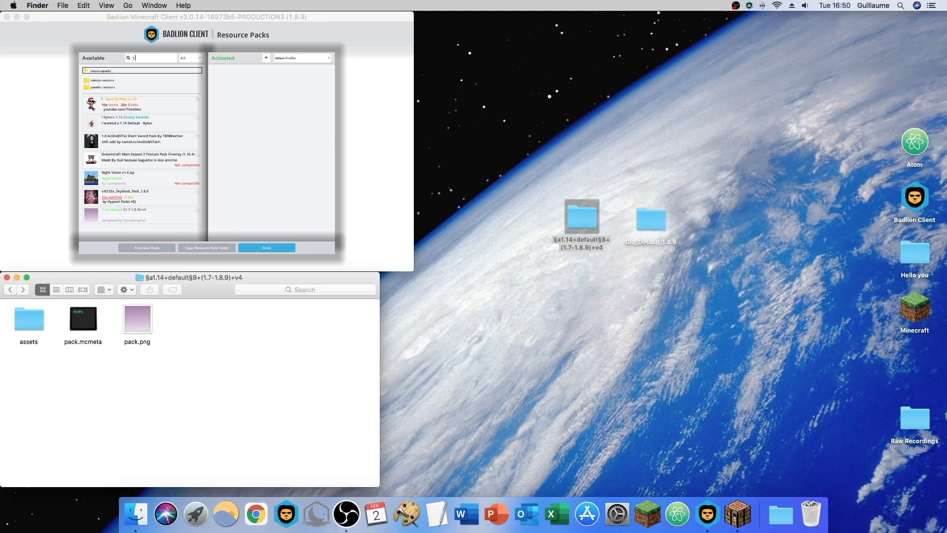
- In Finder's resourcepacks folder, rename the §a1.14+default§8+(1.7-1.8.9)+v4 folder as "§c Test Texture pack"
left_click_drag(207, 281, 231, 281)
left_click(35, 290)
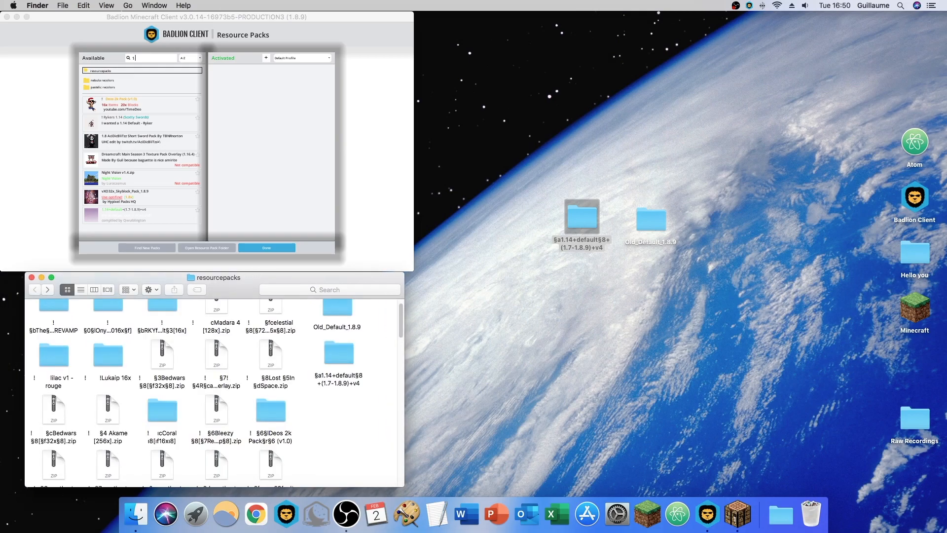
right_click(339, 353)
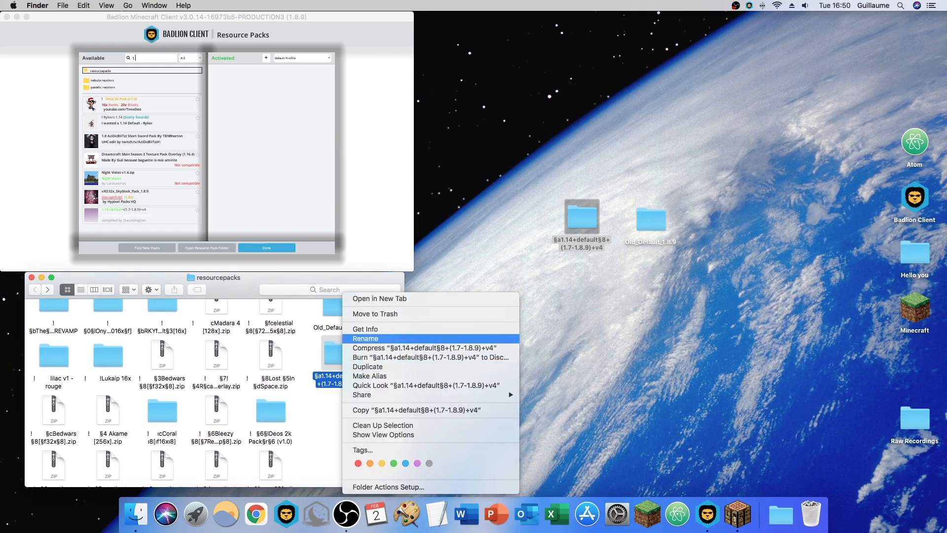
left_click(365, 338)
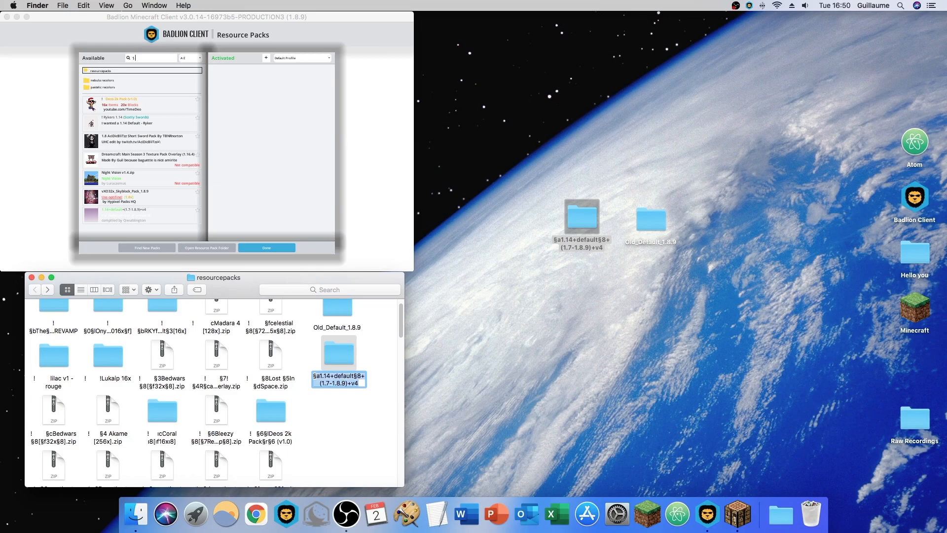
type("§c")
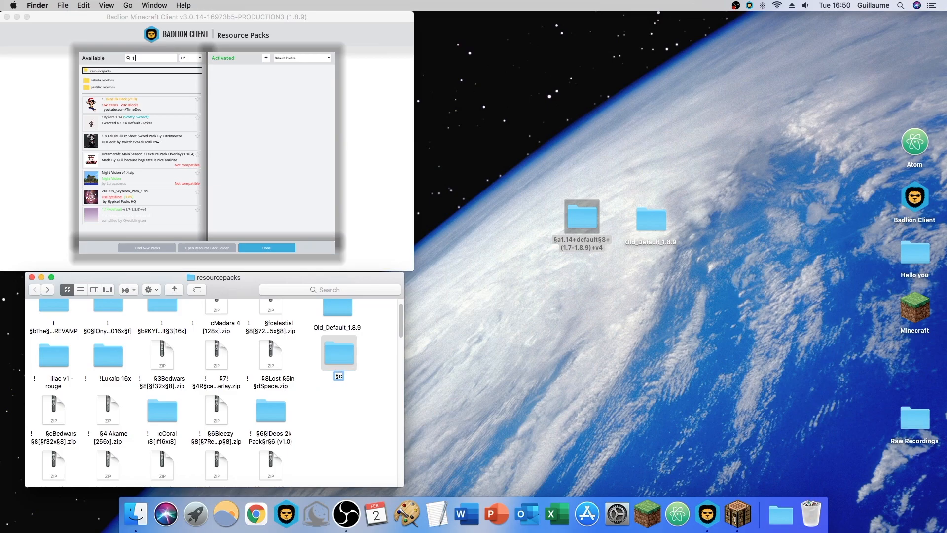
key("BackSpace")
type("d")
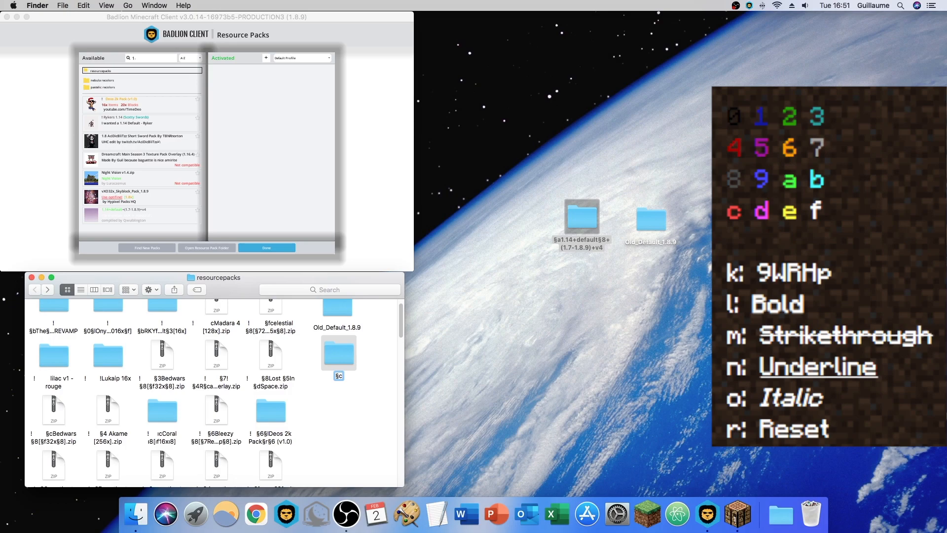
type("Test")
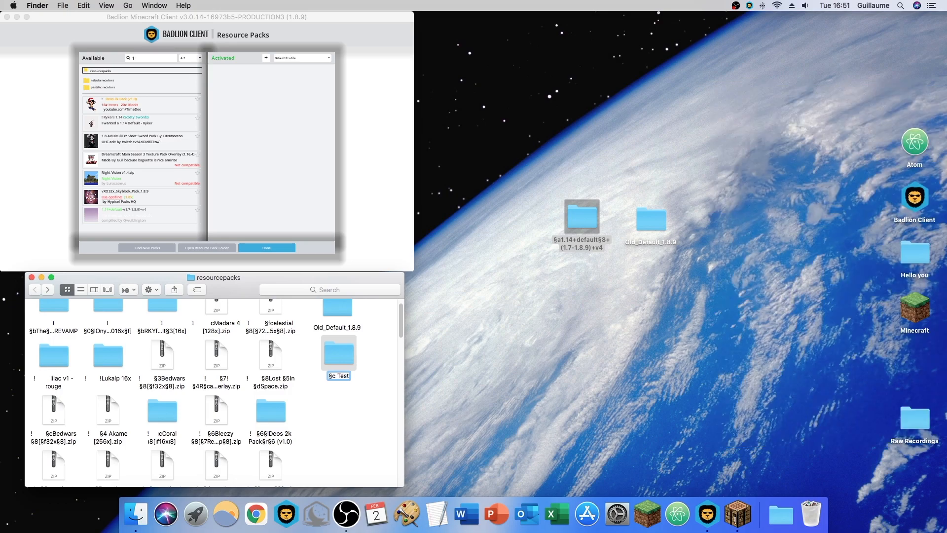
type(" Texture pack")
key("Return")
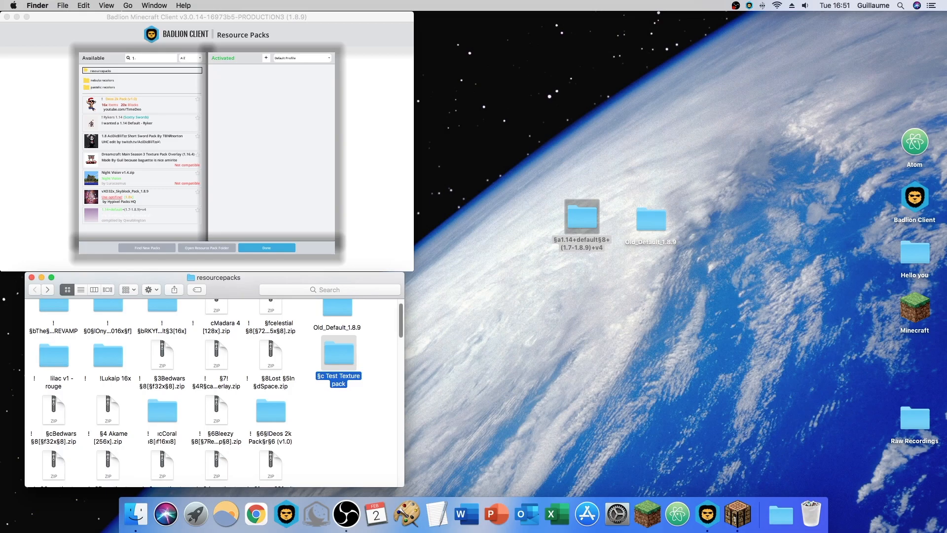
left_click(380, 375)
- Reopen the Resource Packs screen in the Minecraft client, search the packs for "Tes", and leave the screen
left_click(267, 247)
left_click(267, 248)
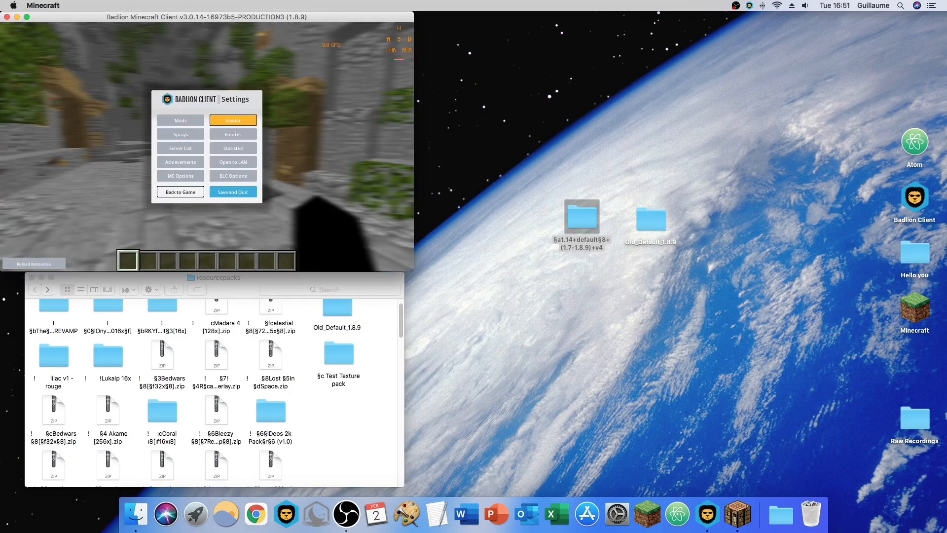
left_click(181, 192)
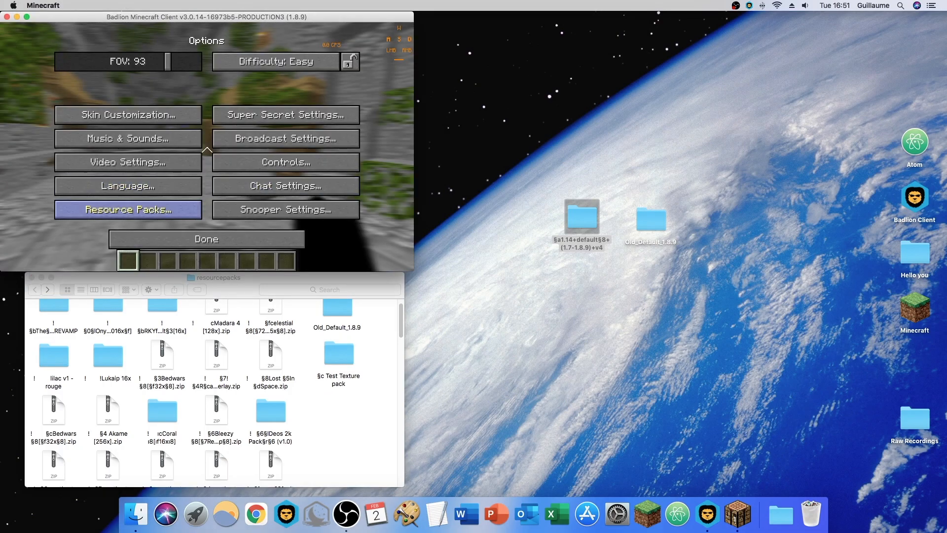
left_click(128, 209)
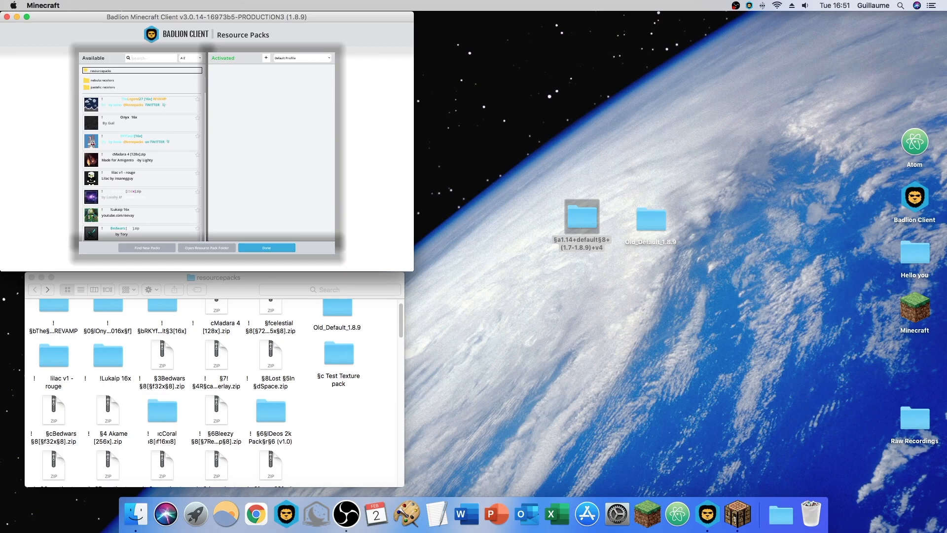
type("Tes")
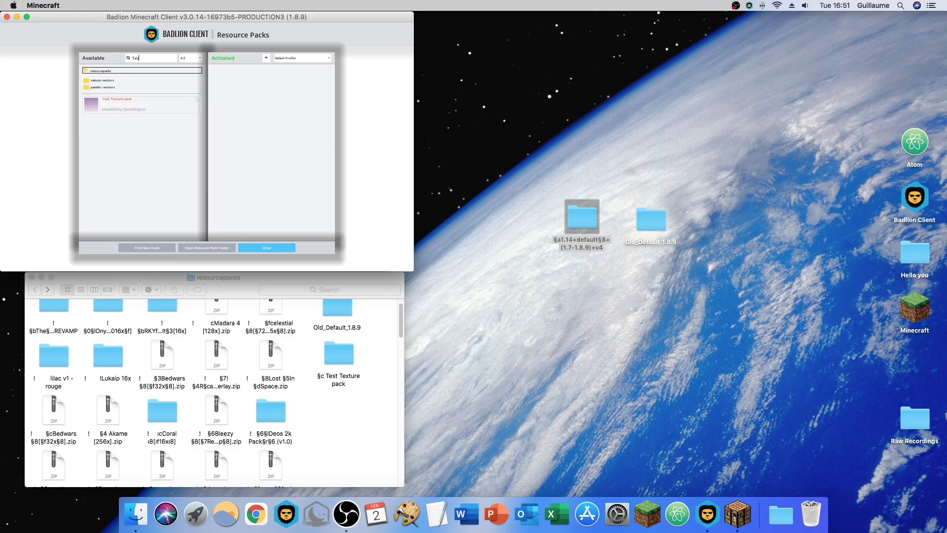
key("Escape")
key("Escape")
- Open the §c Test Texture pack folder in Finder and check which applications are offered for opening pack.mcmeta
left_click(348, 419)
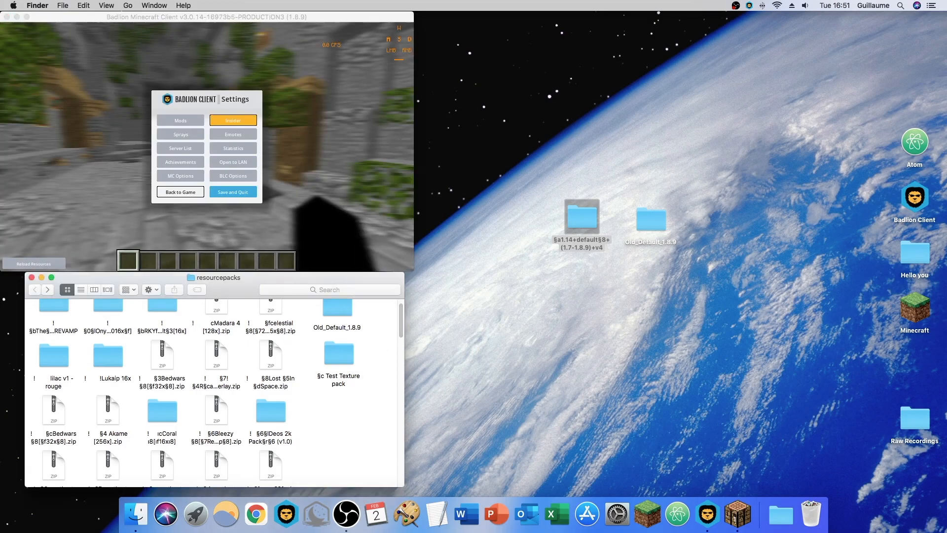
double_click(339, 354)
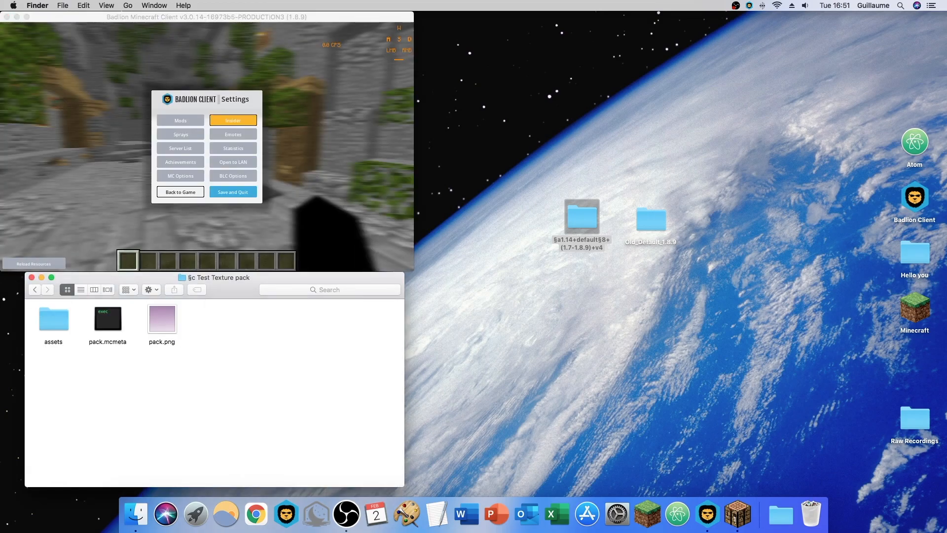
right_click(108, 300)
mouse_move(148, 314)
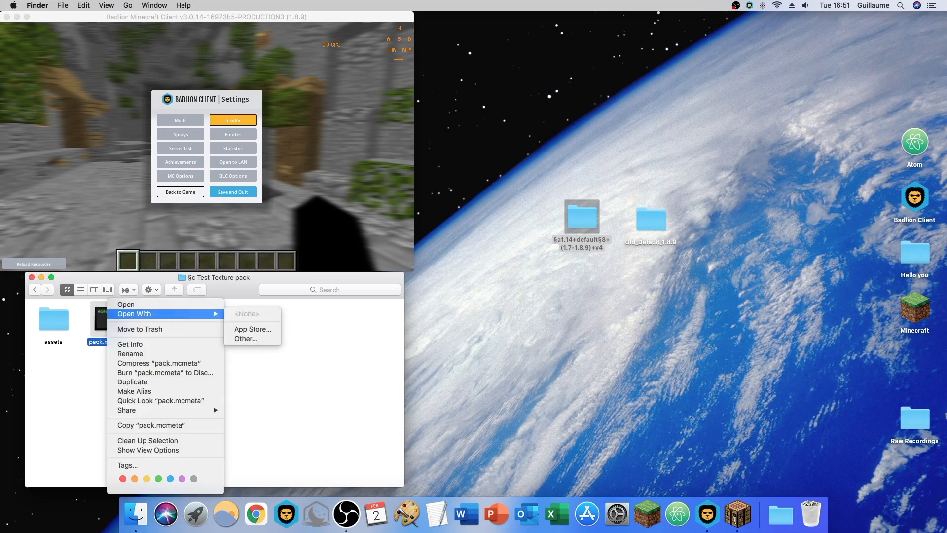
left_click(105, 331)
right_click(106, 325)
mouse_move(143, 314)
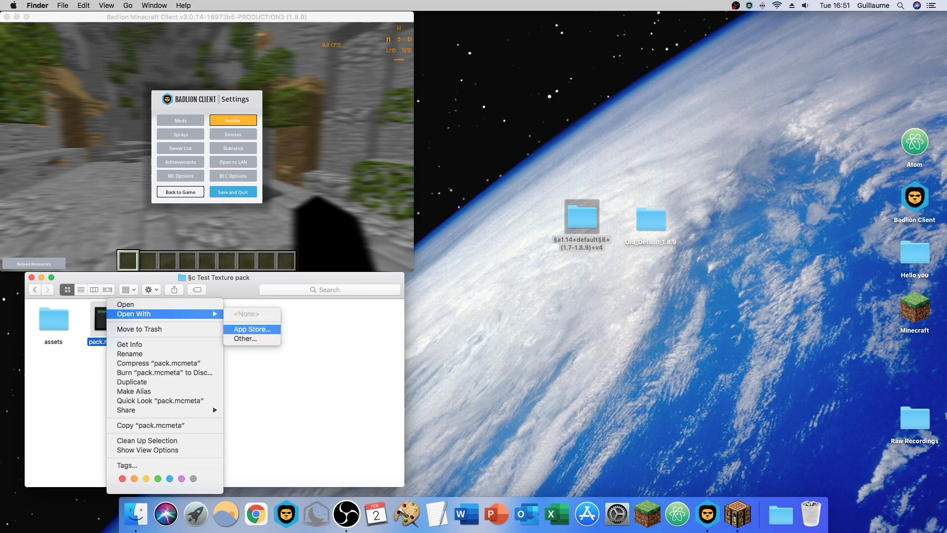
left_click(101, 323)
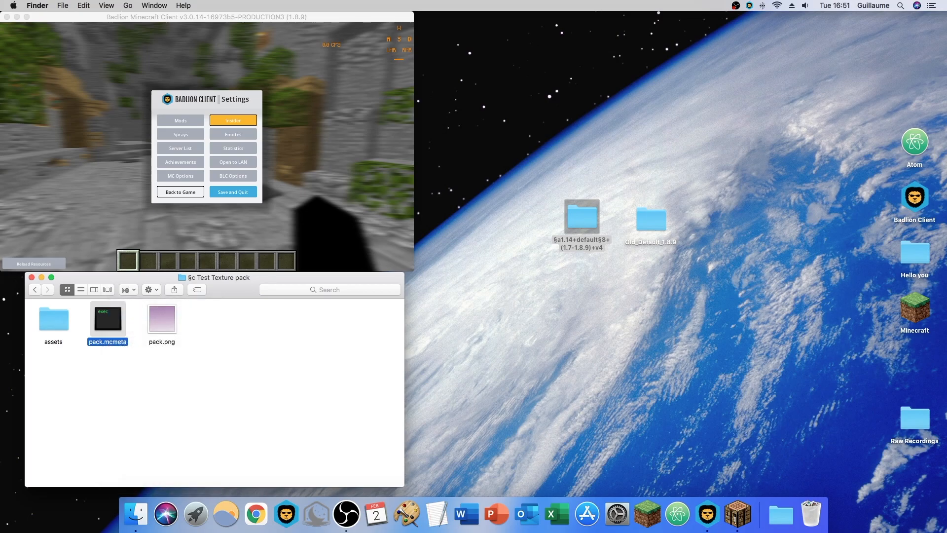
- Rename pack.mcmeta as pack.txt and accept the change of file extension
right_click(101, 323)
left_click(124, 354)
key("BackSpace")
key("BackSpace")
key("BackSpace")
key("BackSpace")
key("BackSpace")
key("BackSpace")
type("txt")
key("Return")
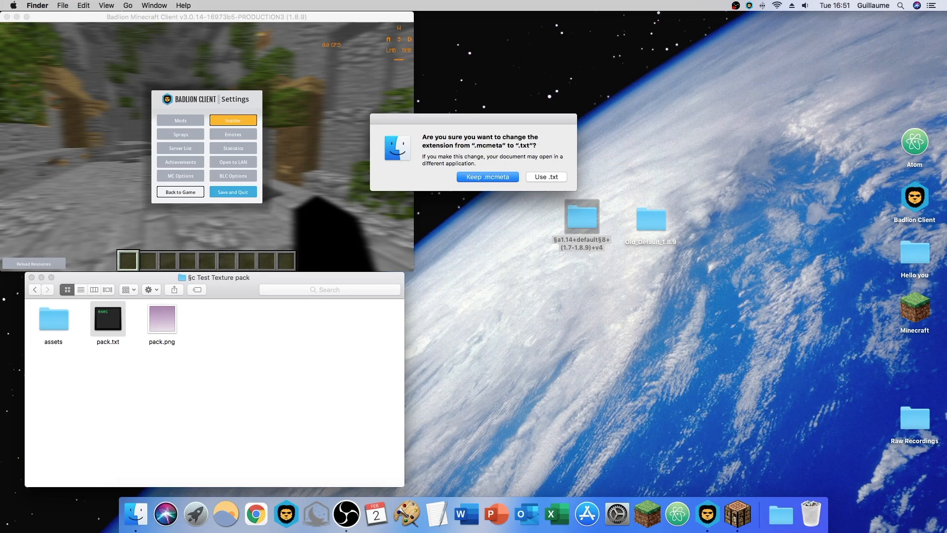
left_click(547, 177)
- Open pack.txt in TextEdit, replace the description text with "§4 Trial Texture pack :D" and close the file
key("super+o")
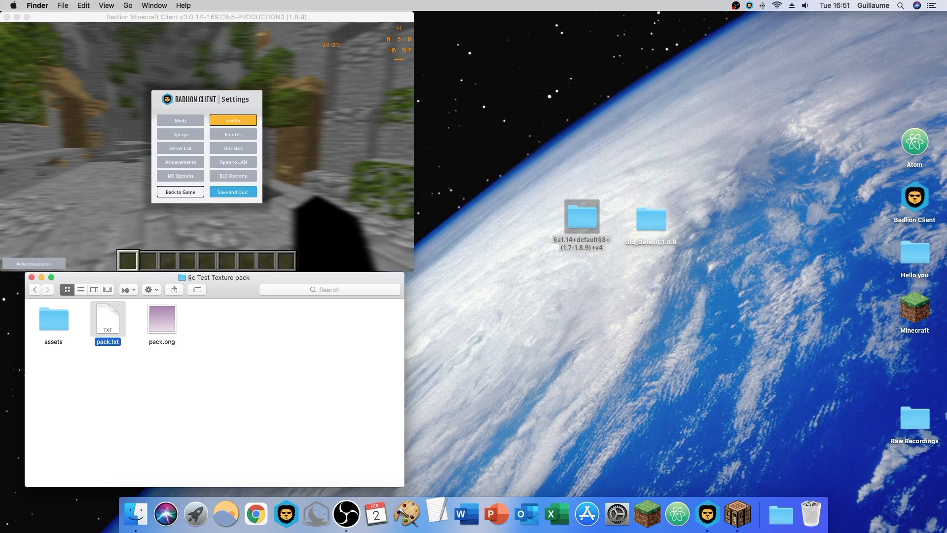
left_click_drag(198, 44, 422, 131)
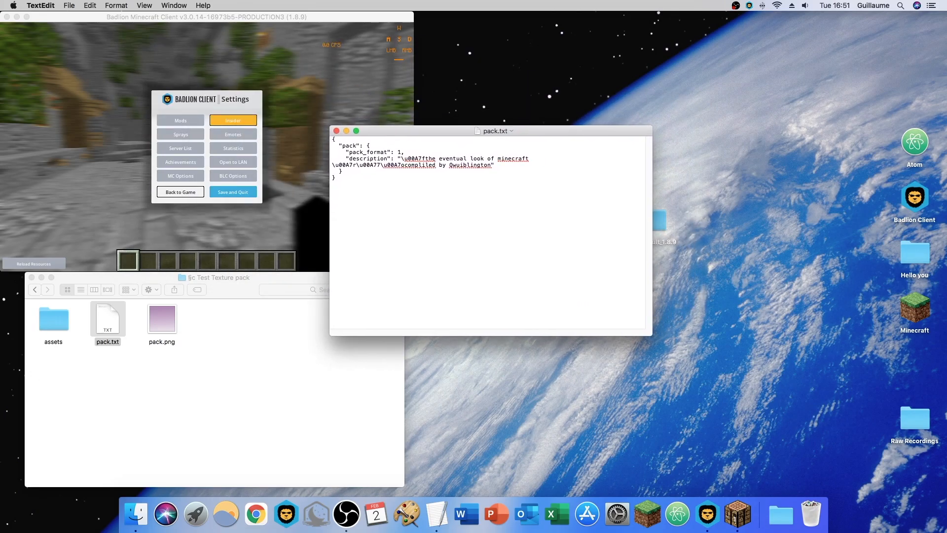
left_click_drag(492, 165, 401, 159)
key("BackSpace")
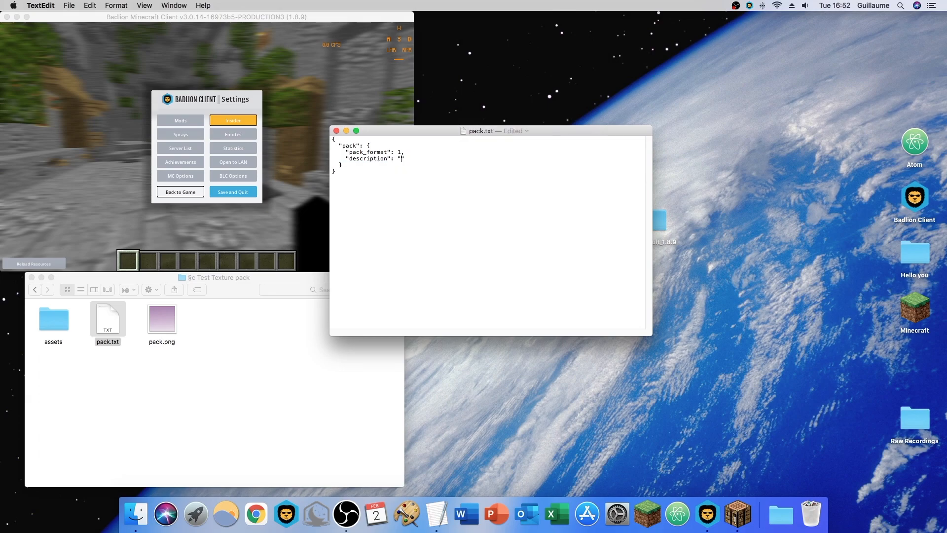
type("§4 Trial Texture pack :D")
key("BackSpace")
left_click(337, 130)
- Rename pack.txt back to pack.mcmeta through its file info, accept the extension change and close the info window
right_click(114, 300)
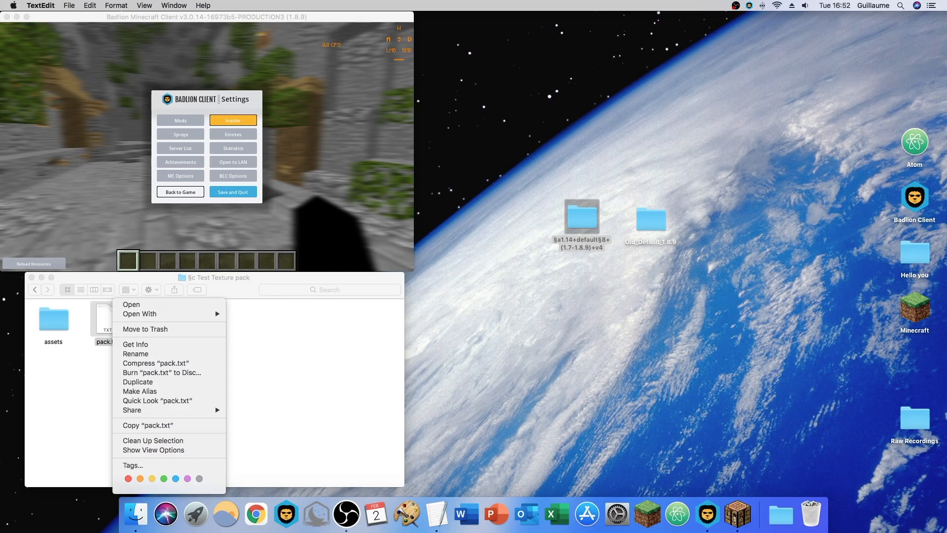
left_click(135, 344)
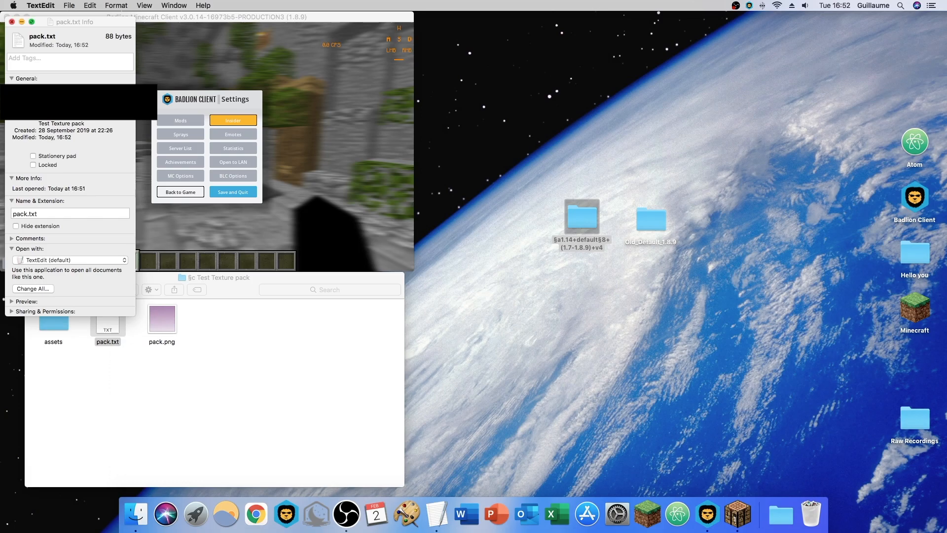
left_click(39, 214)
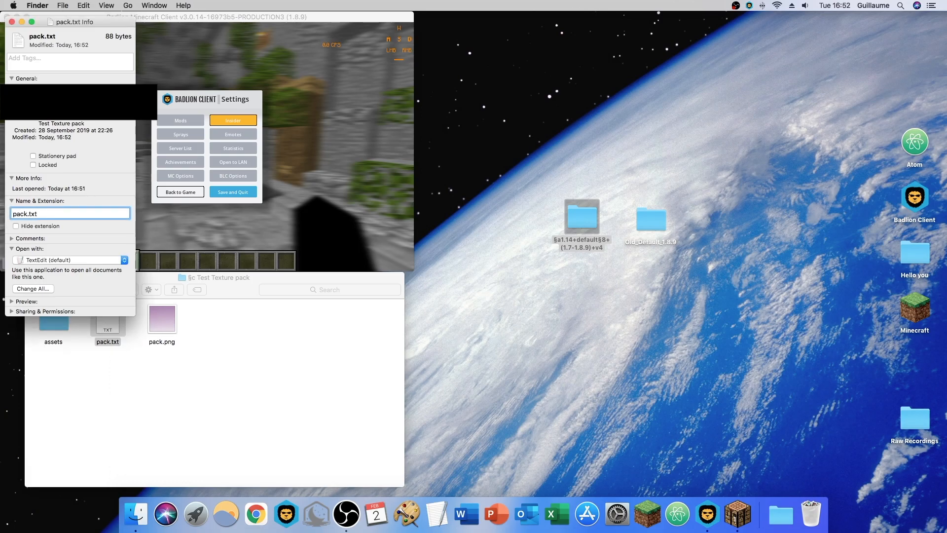
key("BackSpace")
key("BackSpace")
key("BackSpace")
type("cm")
key("BackSpace")
key("BackSpace")
type("mcm")
key("BackSpace")
type("meta")
key("Return")
left_click(538, 177)
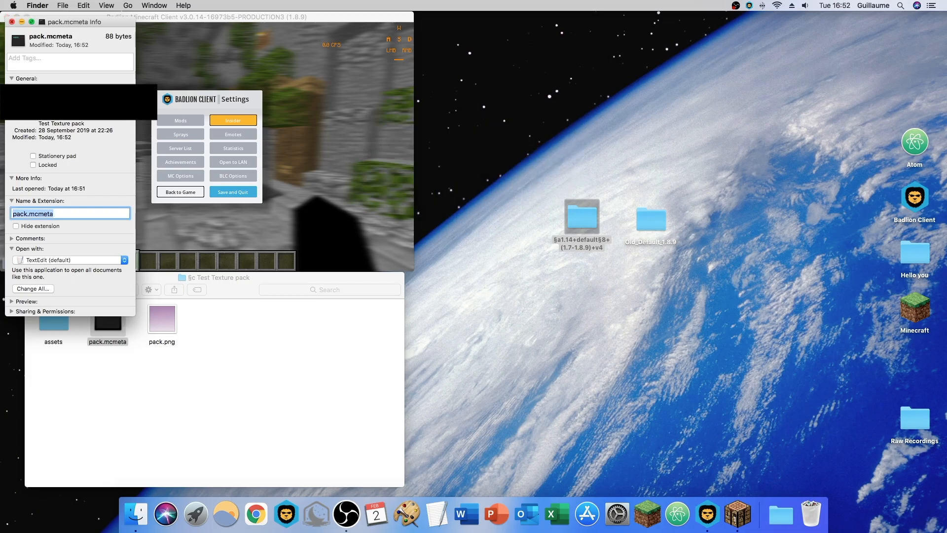
left_click(11, 22)
- Switch to the Minecraft client, search the available resource packs for "Test" to check the new description, and leave the screen
left_click(207, 375)
mouse_move(148, 278)
left_mouse_down()
mouse_move(147, 263)
mouse_move(143, 270)
left_mouse_up()
left_click(181, 179)
left_click(181, 176)
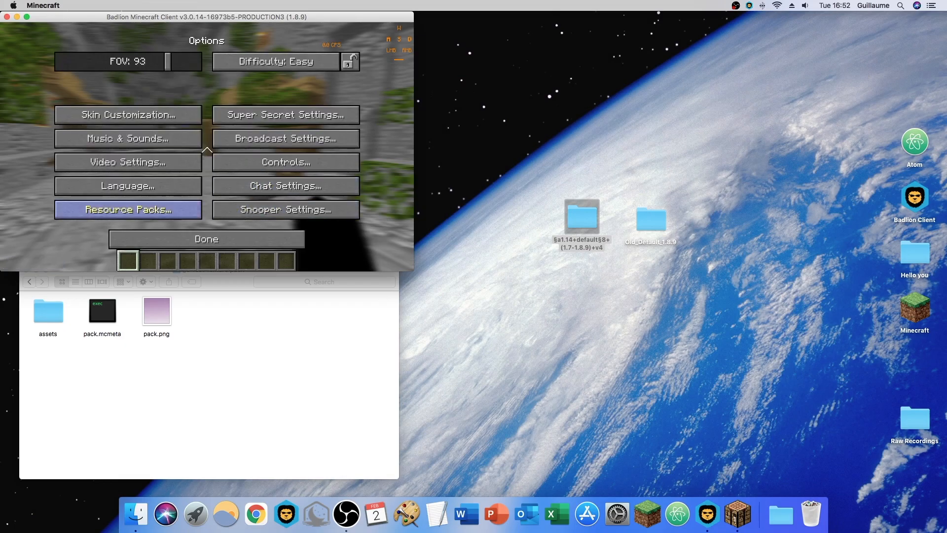
left_click(128, 209)
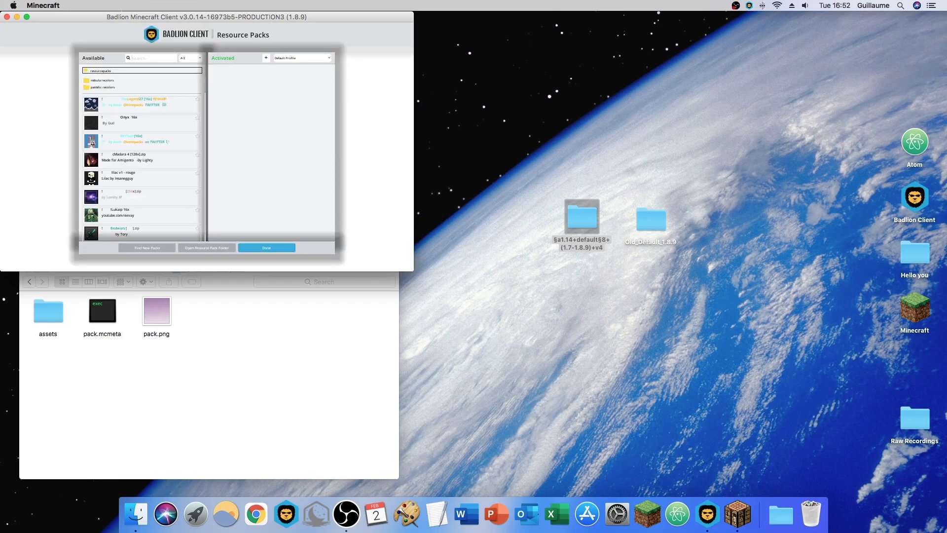
type("Test")
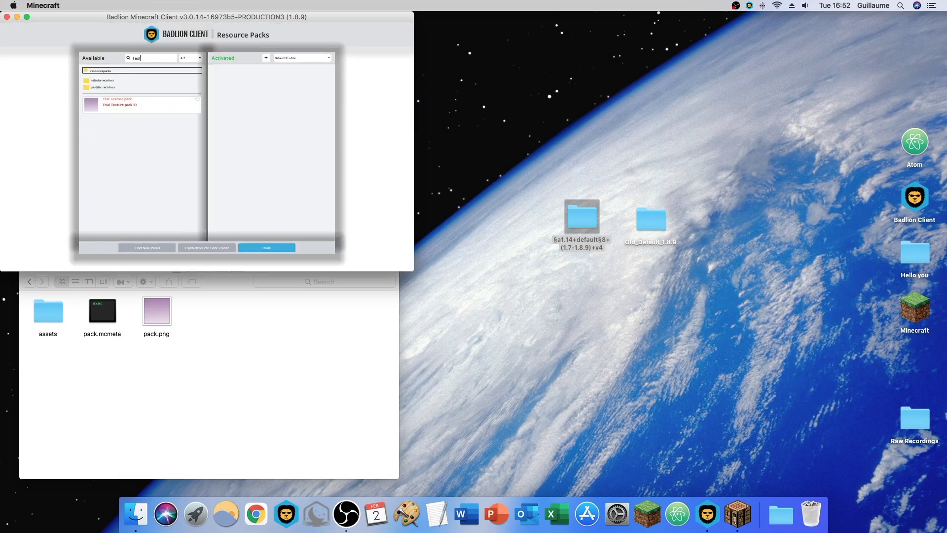
left_click(267, 248)
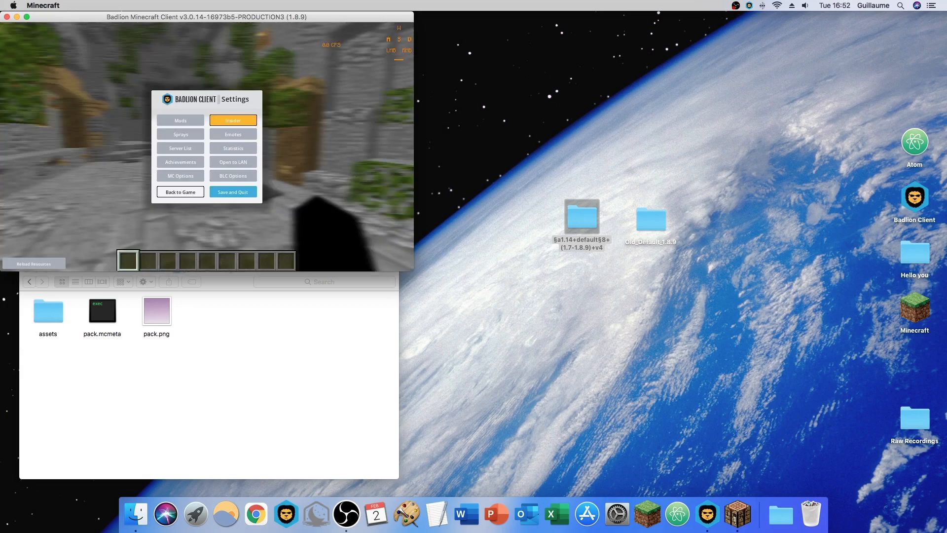
- Return to Finder and open the pack's assets/minecraft/textures/items folder
left_click(257, 346)
double_click(48, 312)
left_click_drag(118, 270, 116, 263)
double_click(46, 304)
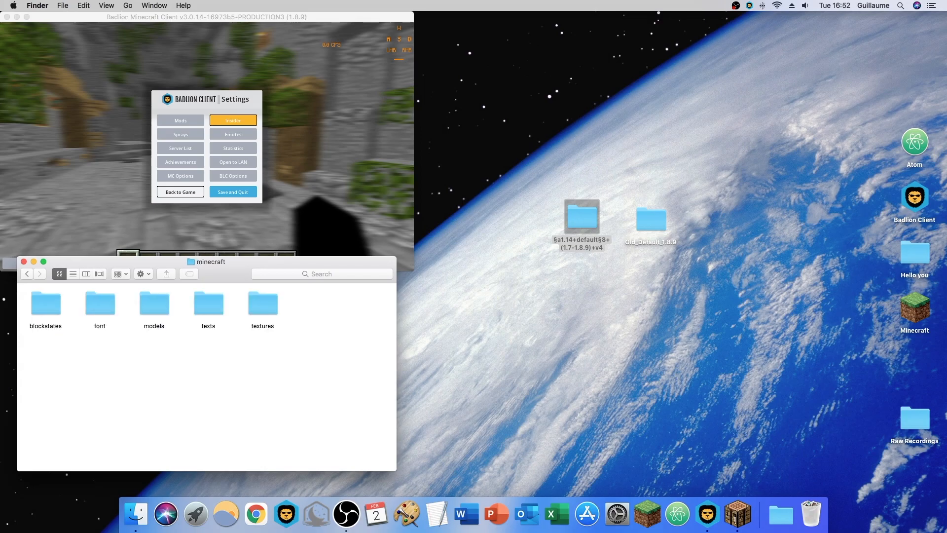
double_click(262, 304)
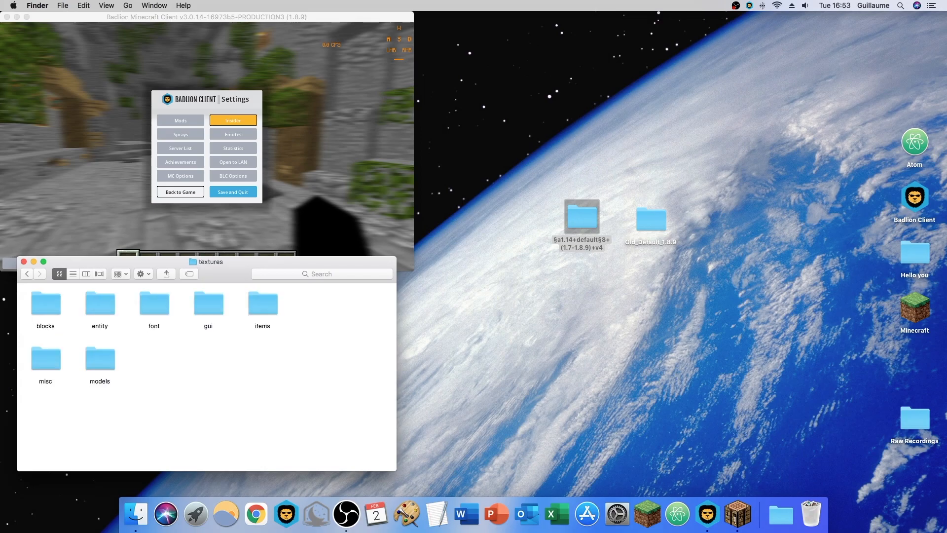
double_click(263, 304)
- Open diamond.png from the items folder in GIMP at a magnification suited to pixel editing
scroll(207, 375, "down", 5)
scroll(207, 375, "down", 5)
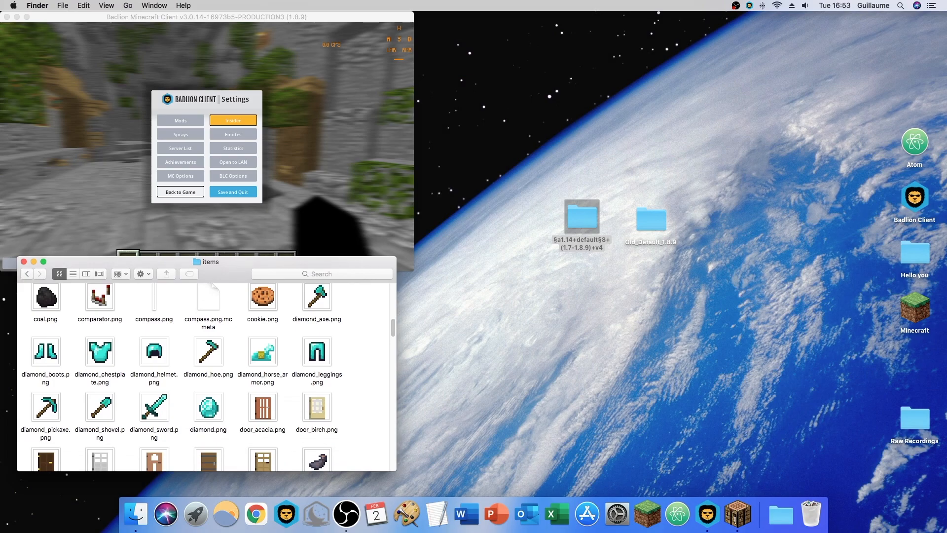
right_click(215, 407)
mouse_move(241, 299)
left_click(367, 224)
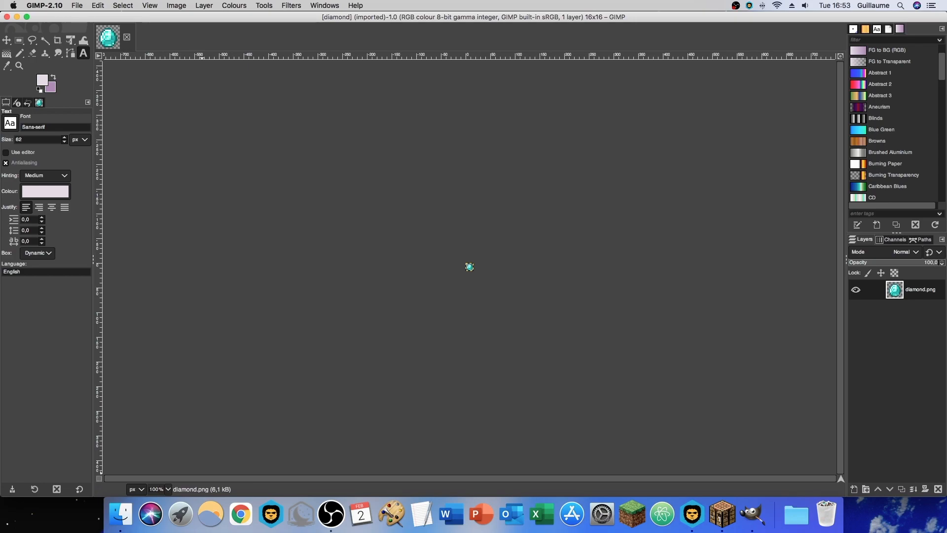
type("0")
key("Return")
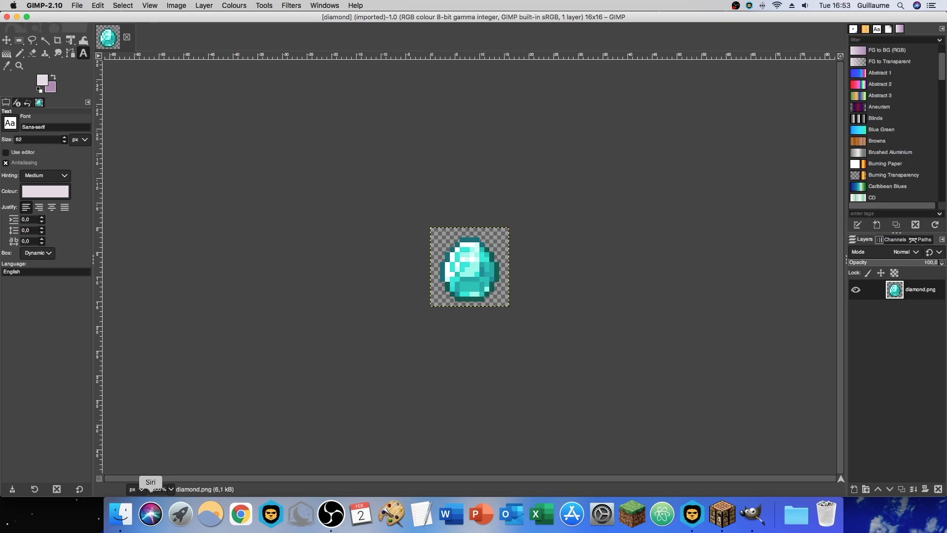
key("Return")
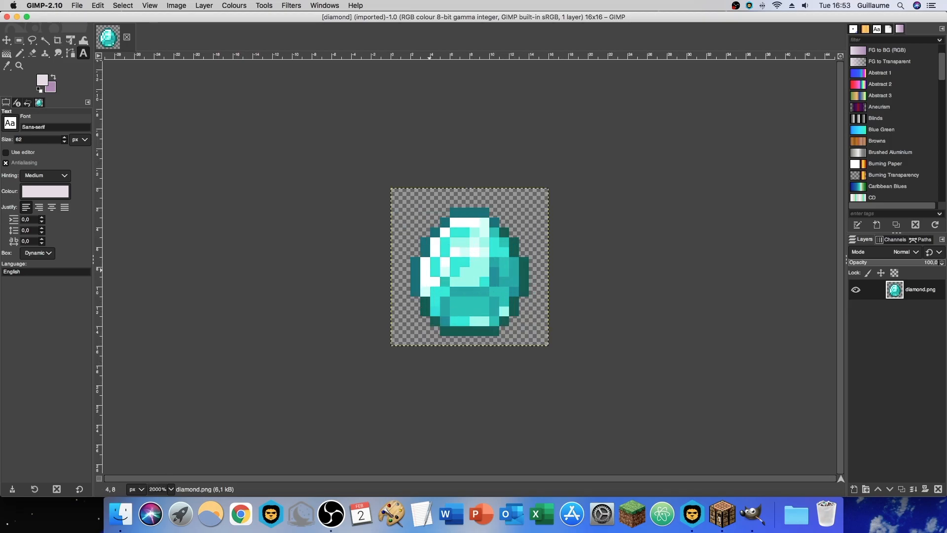
- Select the entire diamond image in preparation for recolouring it
left_click(234, 5)
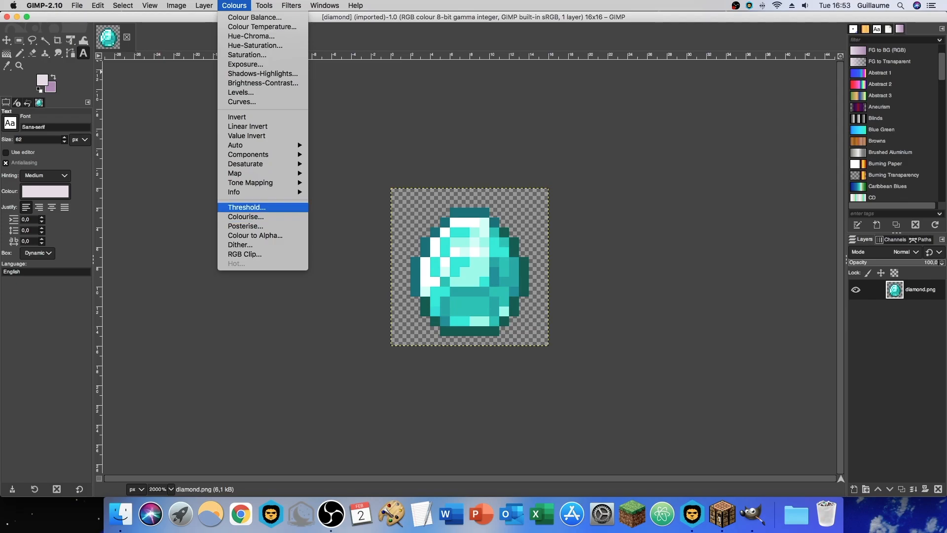
left_click(246, 217)
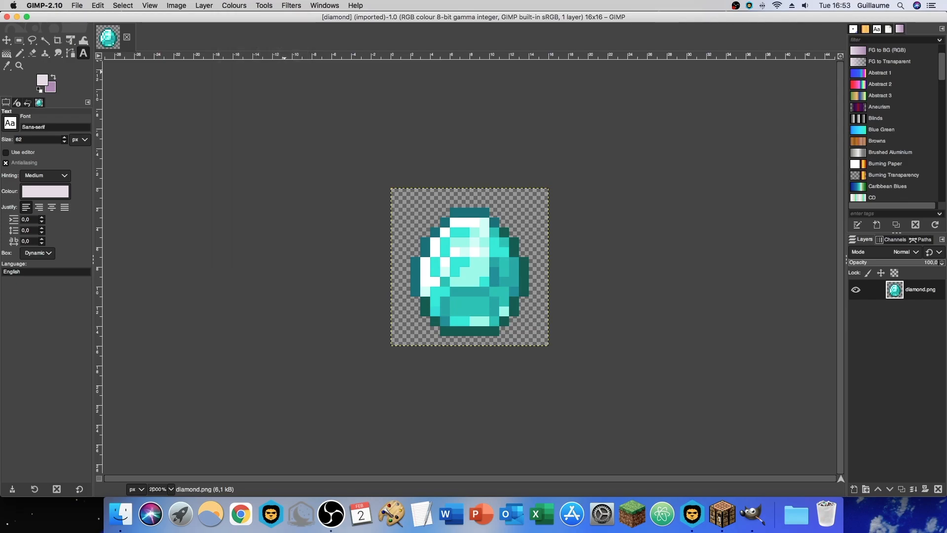
key("Return")
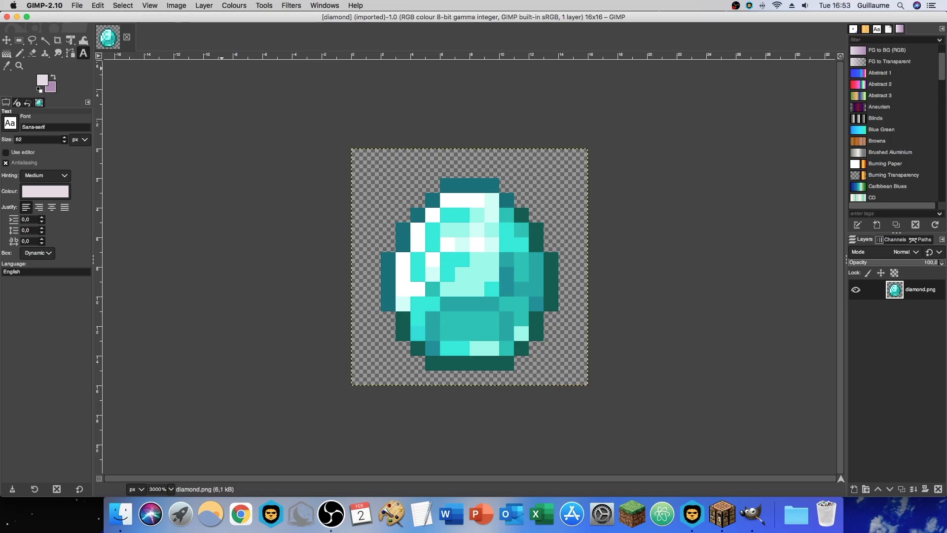
left_click(234, 5)
left_click(440, 230)
key("super+a")
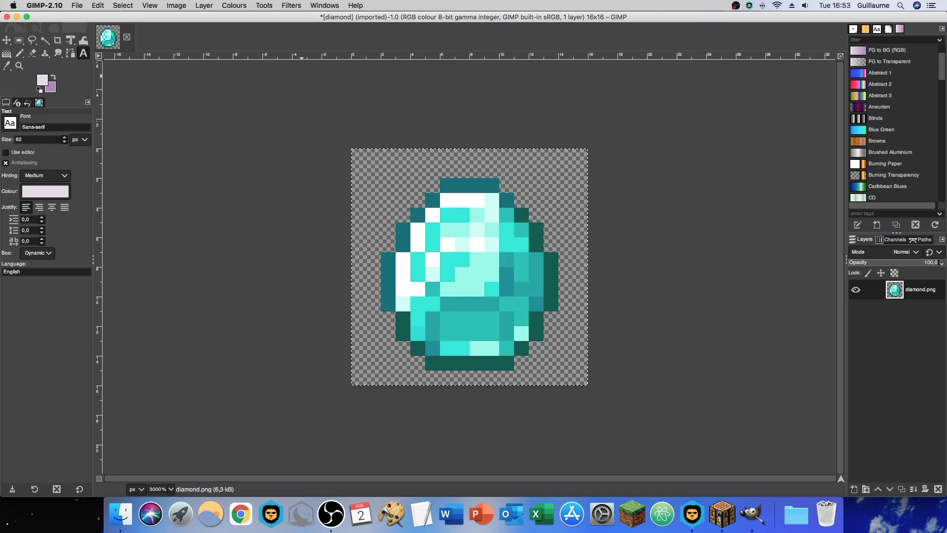
- Colourise the selected diamond in pale lilac with hue 0.7895, saturation 0.2203 and lightness 0.468
left_click(234, 6)
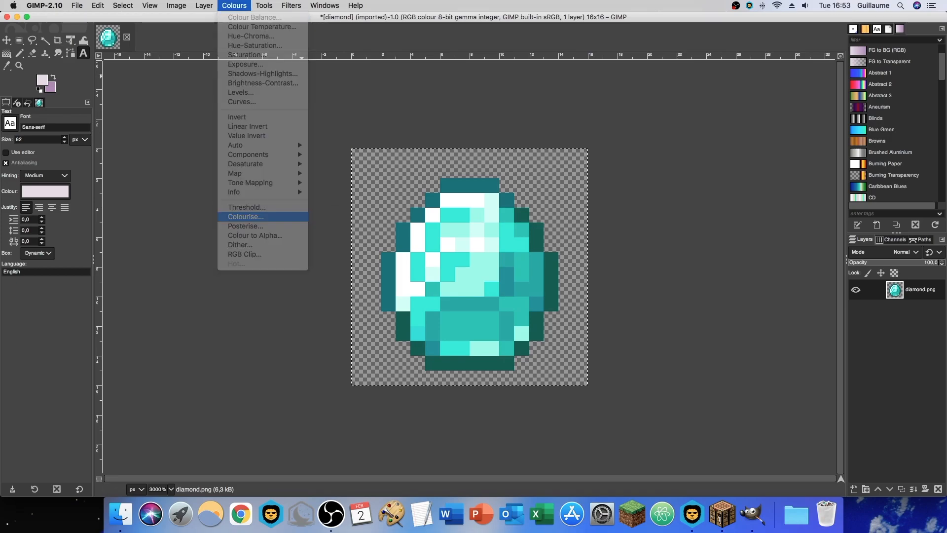
left_click(246, 216)
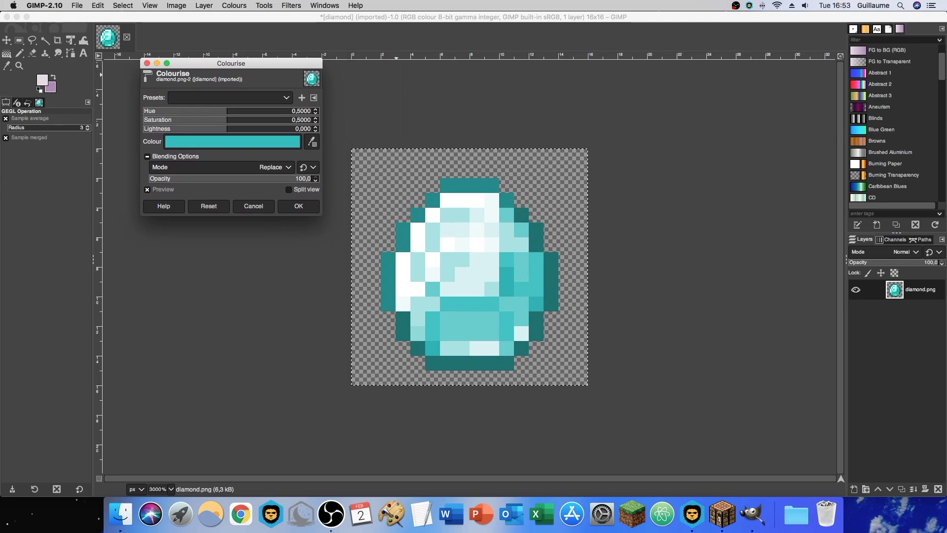
left_click_drag(257, 60, 204, 113)
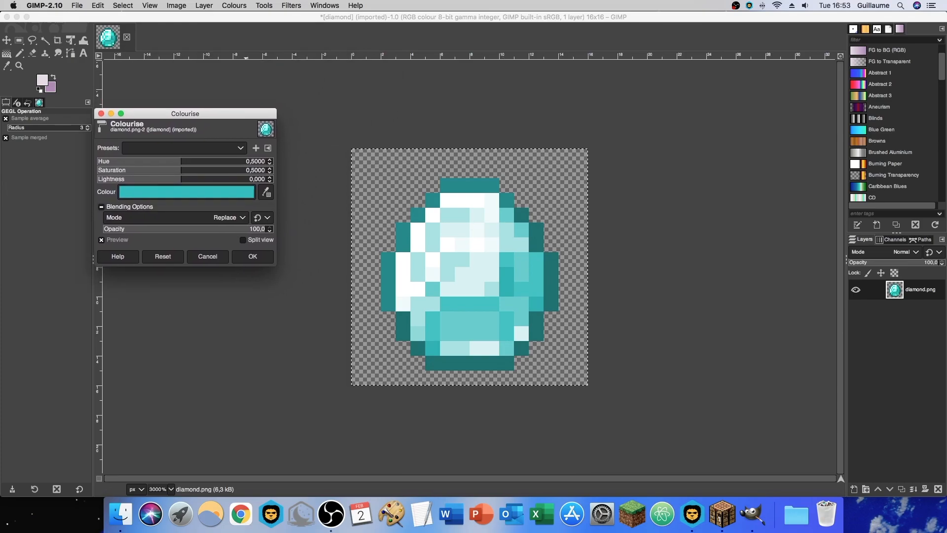
left_click(186, 192)
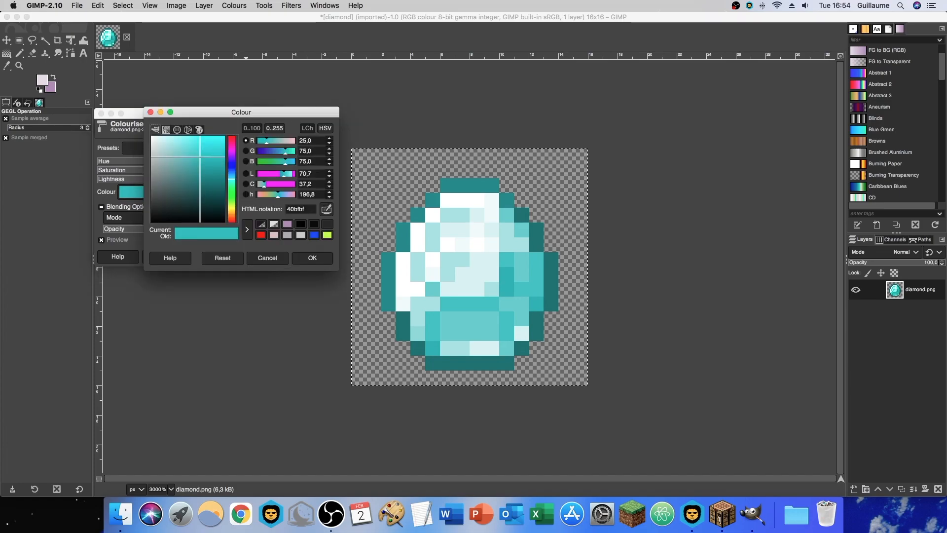
mouse_move(231, 178)
left_mouse_down()
mouse_move(231, 146)
mouse_move(196, 152)
mouse_move(183, 140)
mouse_move(195, 138)
mouse_move(179, 150)
mouse_move(177, 142)
left_mouse_up()
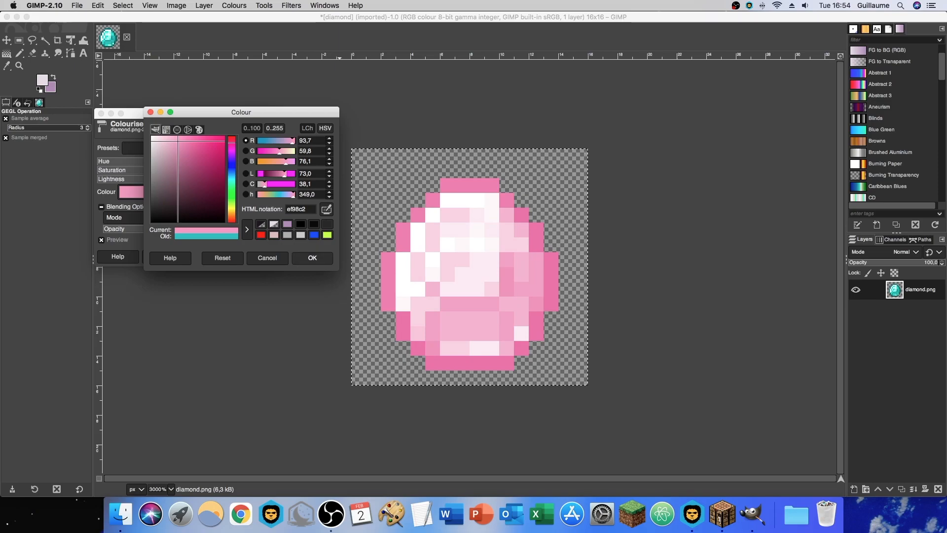
left_click_drag(178, 142, 154, 144)
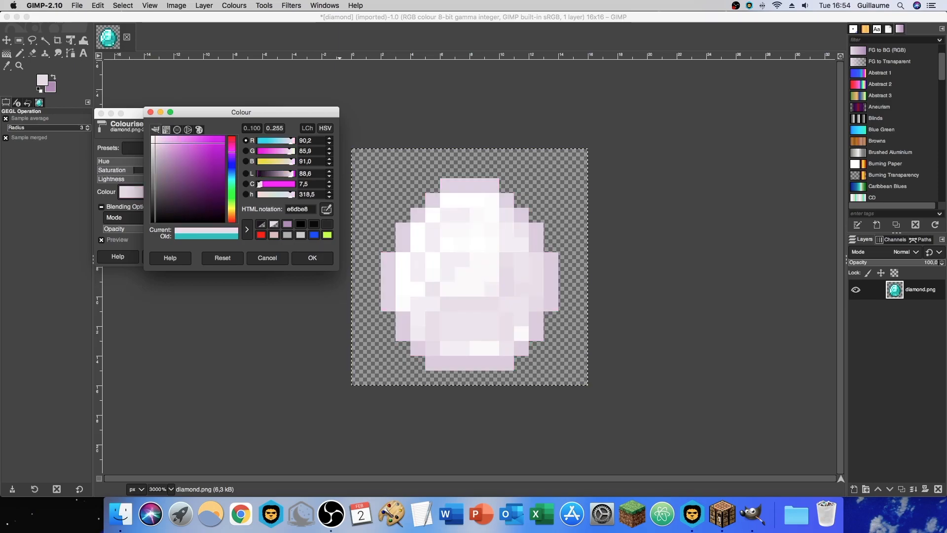
key("Return")
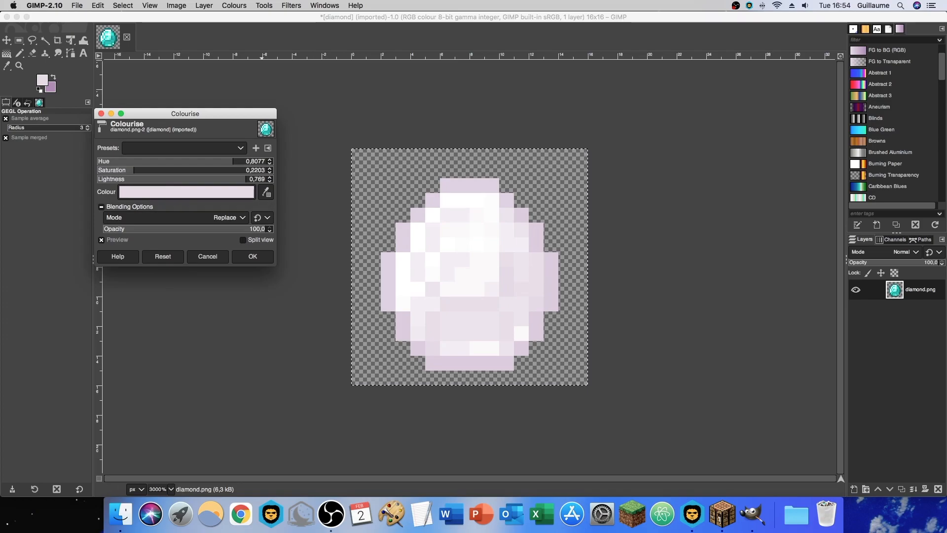
left_click_drag(245, 180, 221, 180)
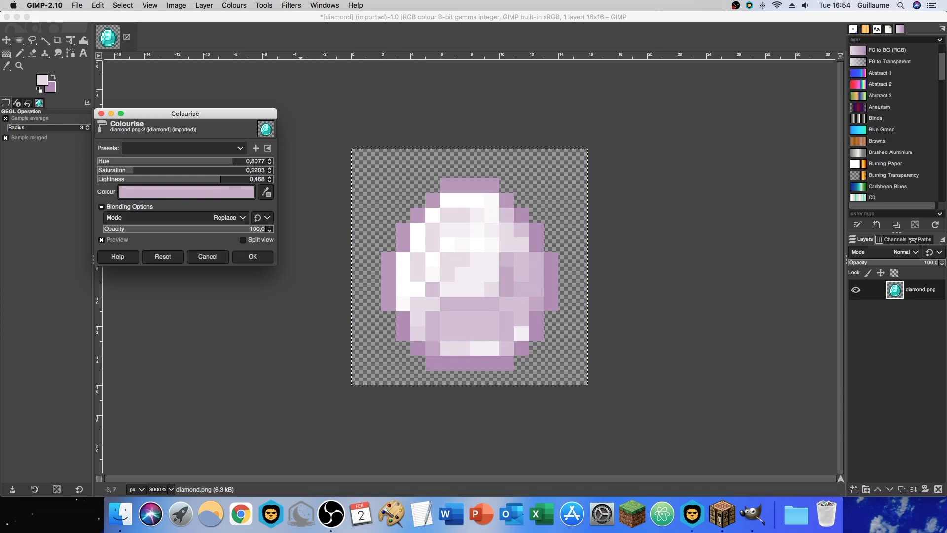
mouse_move(233, 161)
left_mouse_down()
mouse_move(103, 162)
mouse_move(229, 162)
left_mouse_up()
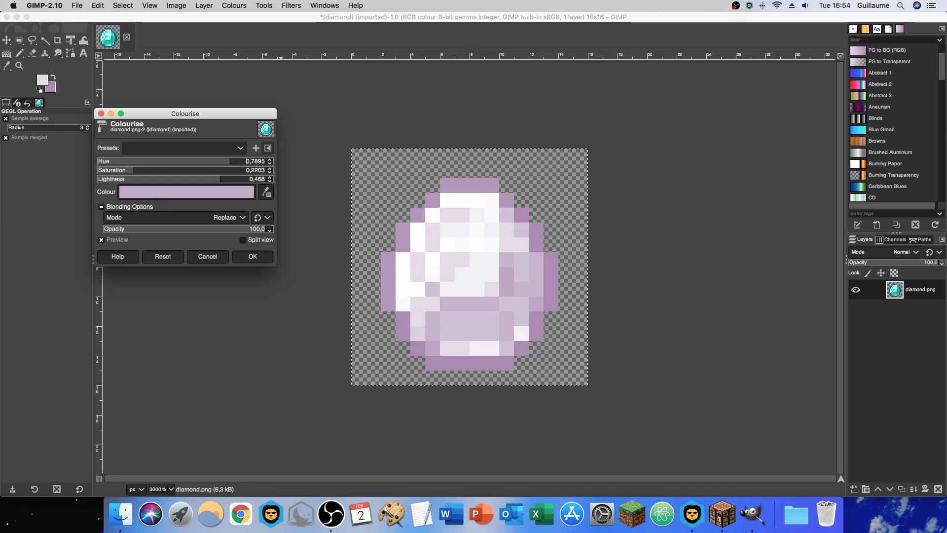
- Save the Colourise settings as a preset named "Lilac color" and apply them to the diamond
left_click(256, 148)
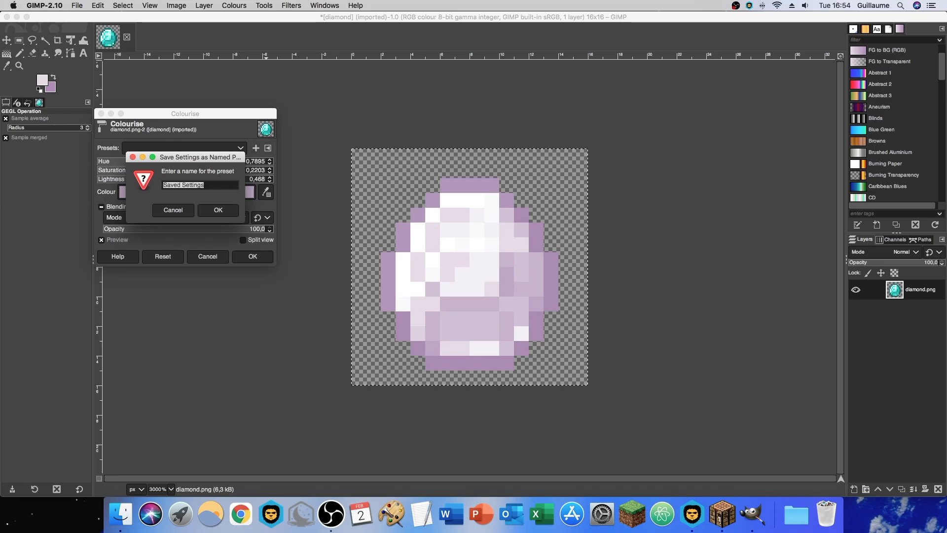
type("Lilac color")
left_click(218, 211)
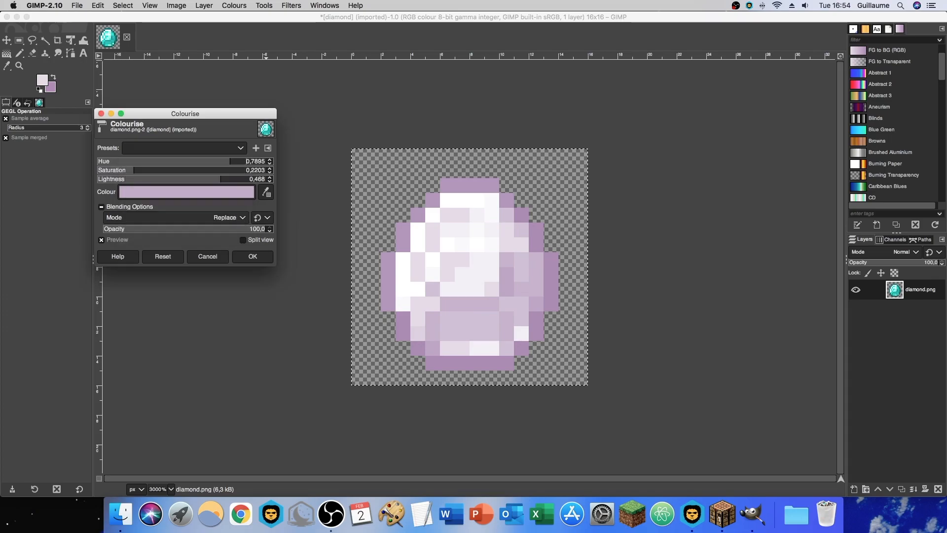
left_click(197, 148)
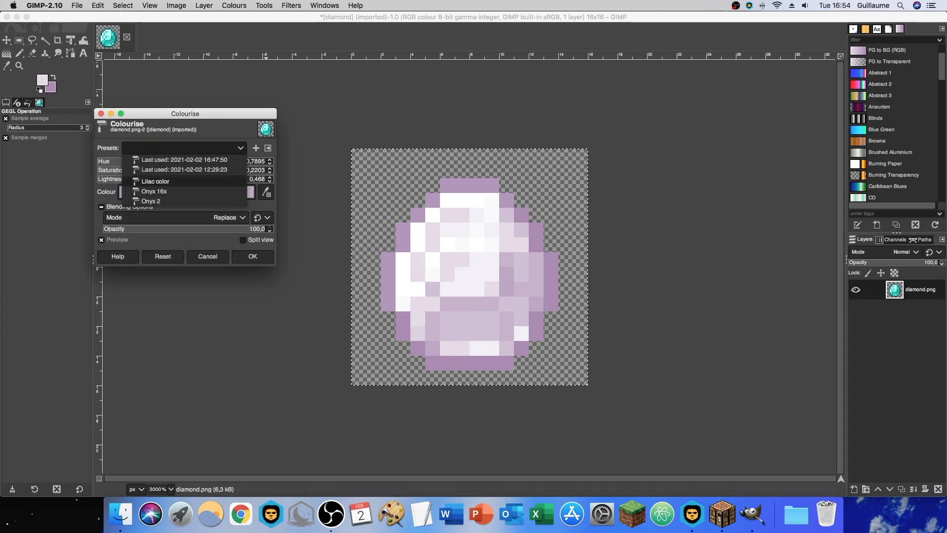
left_click(198, 148)
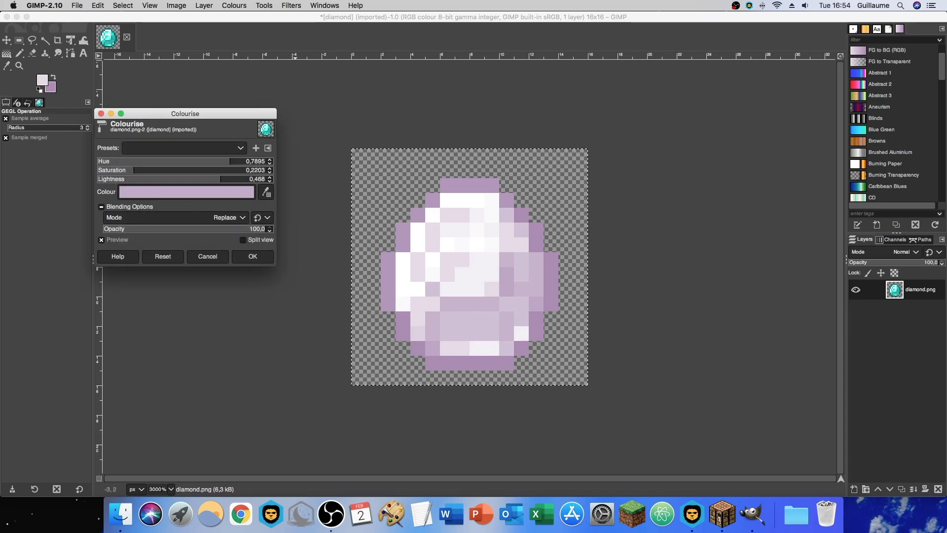
left_click(252, 256)
key("shift+super+f")
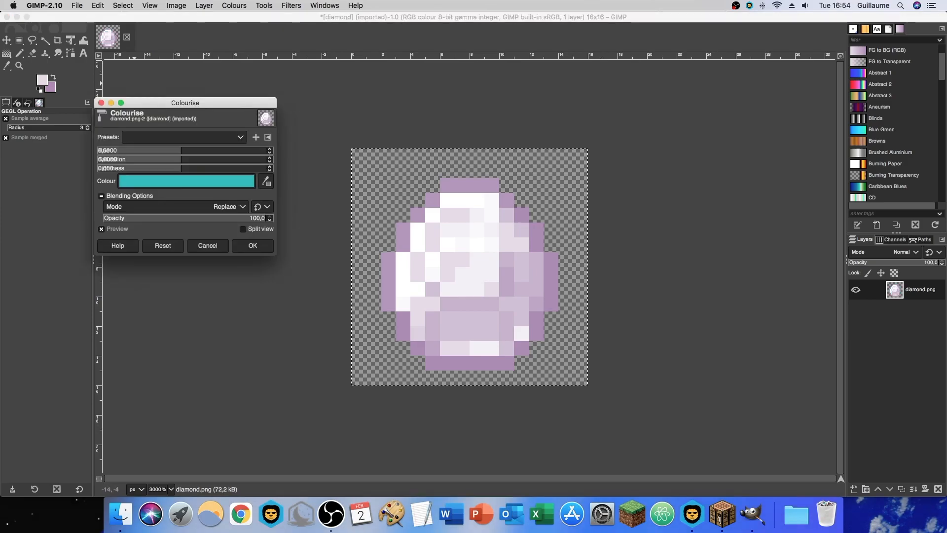
left_click(100, 102)
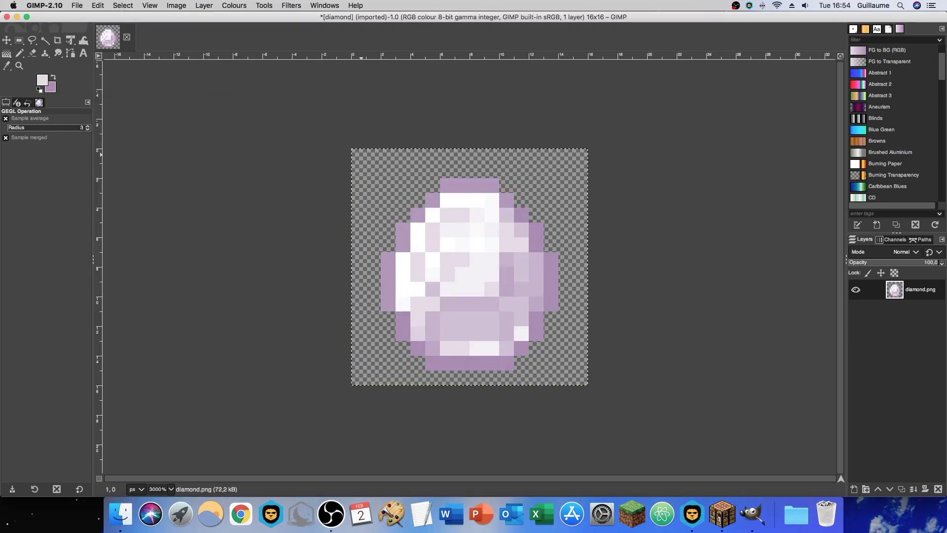
- Select all the darker outline pixels around the diamond with Fuzzy Select, adding each segment to the selection
left_click(57, 53)
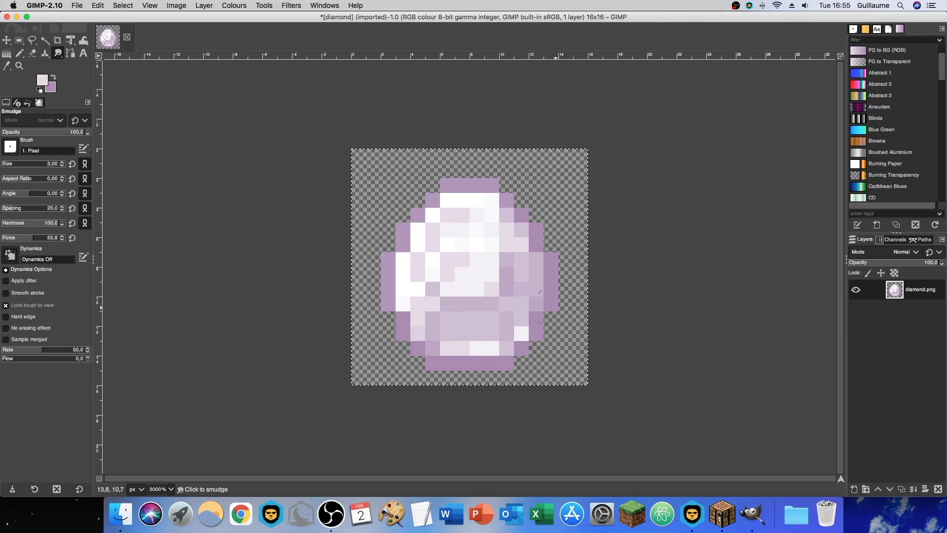
left_click(45, 39)
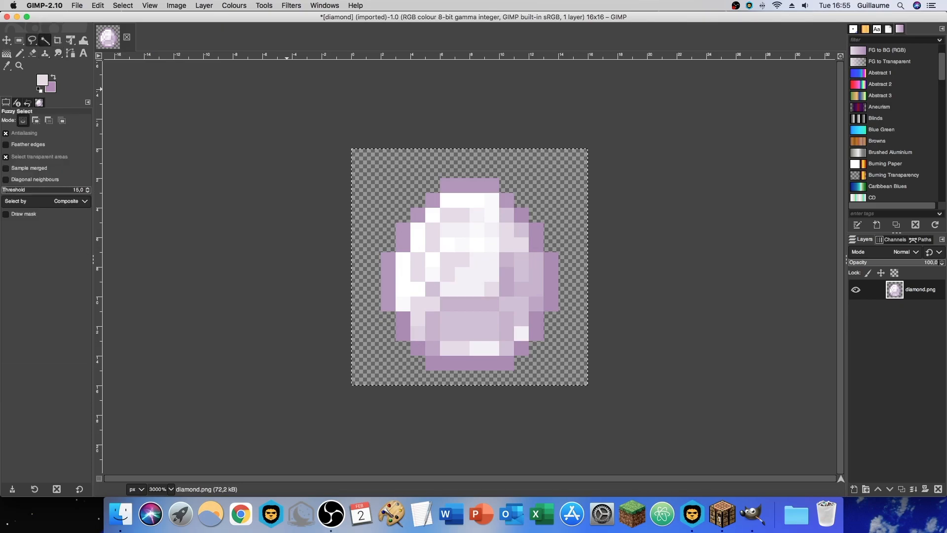
left_click(450, 190, "shift")
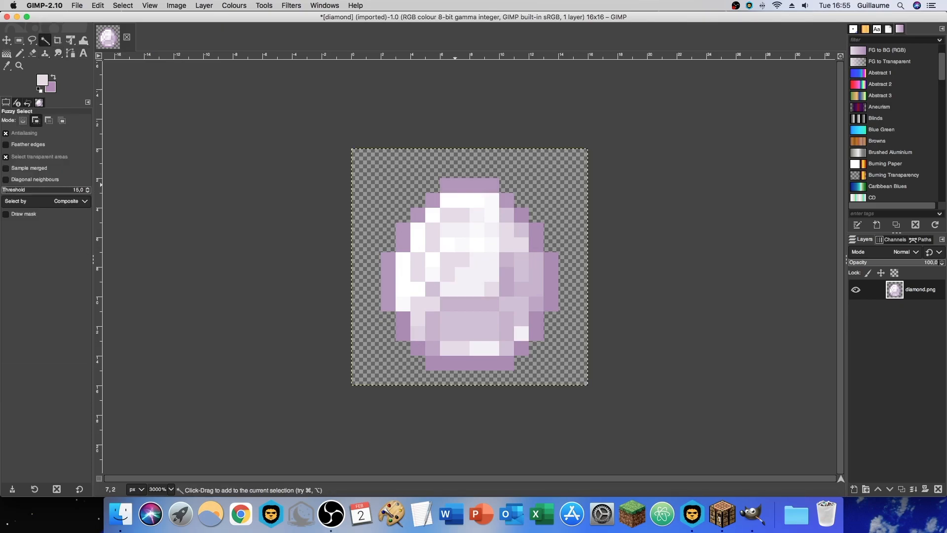
left_click(475, 186)
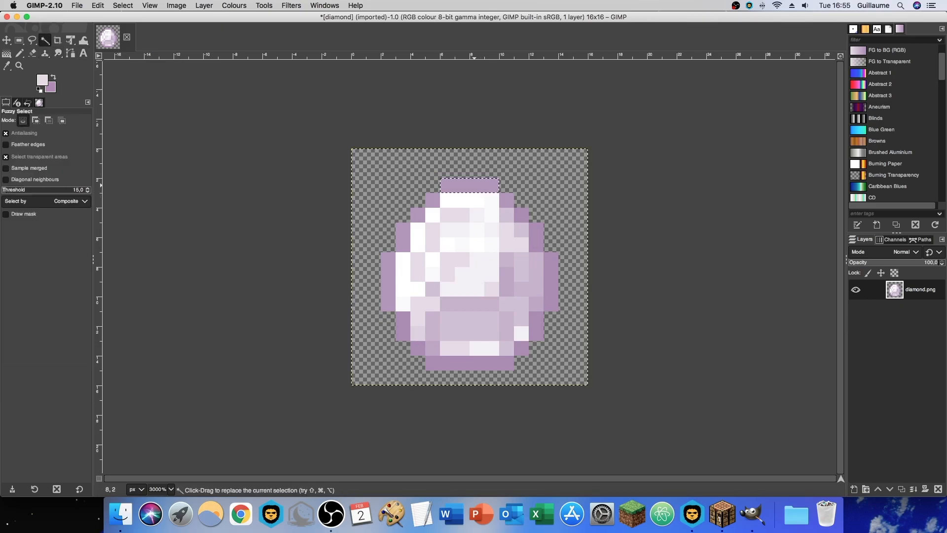
left_click(504, 200, "shift")
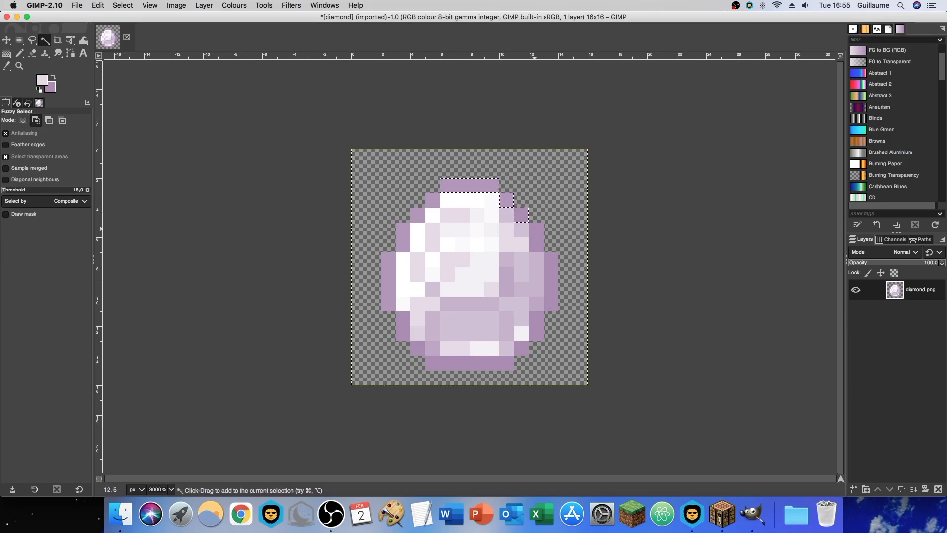
left_click(551, 267, "shift")
left_click(433, 199, "shift")
left_click(403, 230, "shift")
left_click(389, 281, "shift")
left_click(403, 326, "shift")
left_click(416, 350, "shift")
left_click(462, 363, "shift")
left_click(521, 349, "shift")
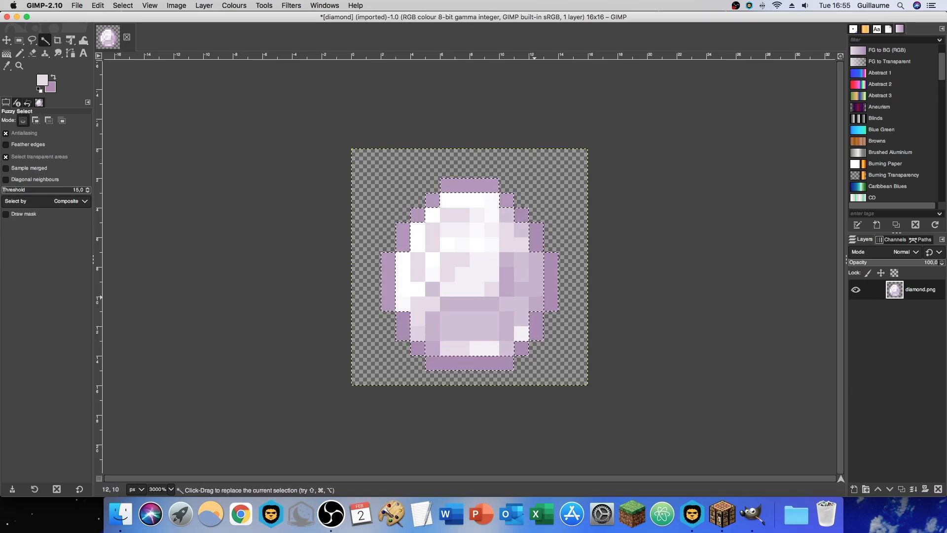
- Colourise the selected outline from the "Lilac color" preset, with saturation changed to 0.3538 and lightness to 0.140
left_click(234, 6)
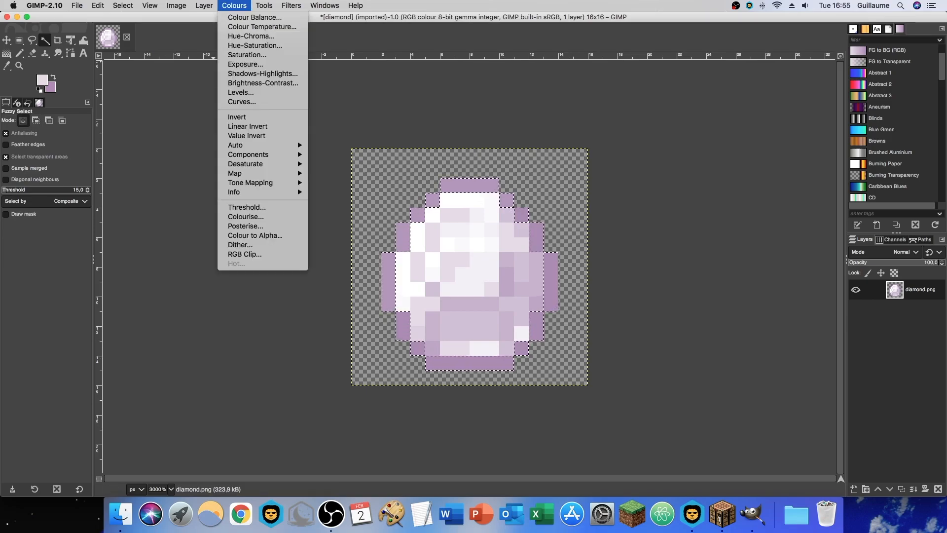
left_click(246, 216)
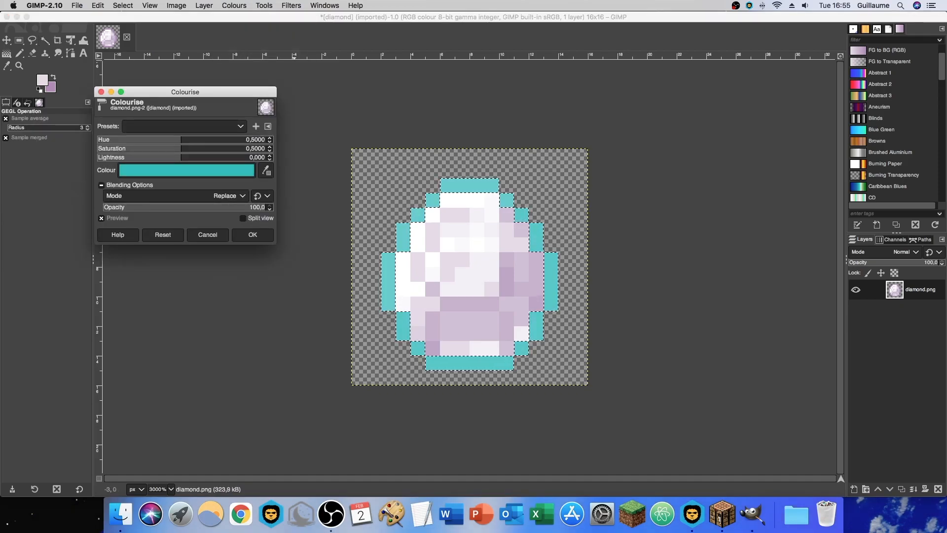
left_click(182, 126)
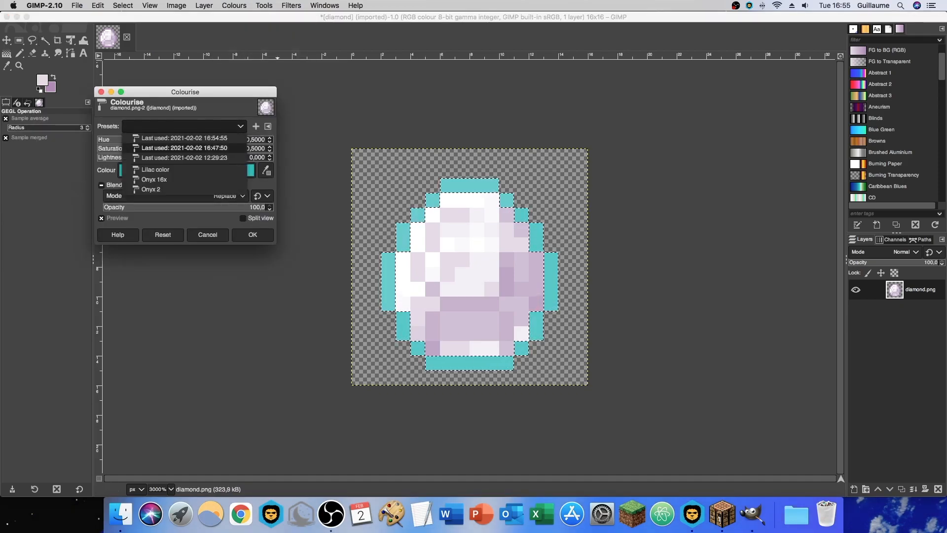
left_click(148, 169)
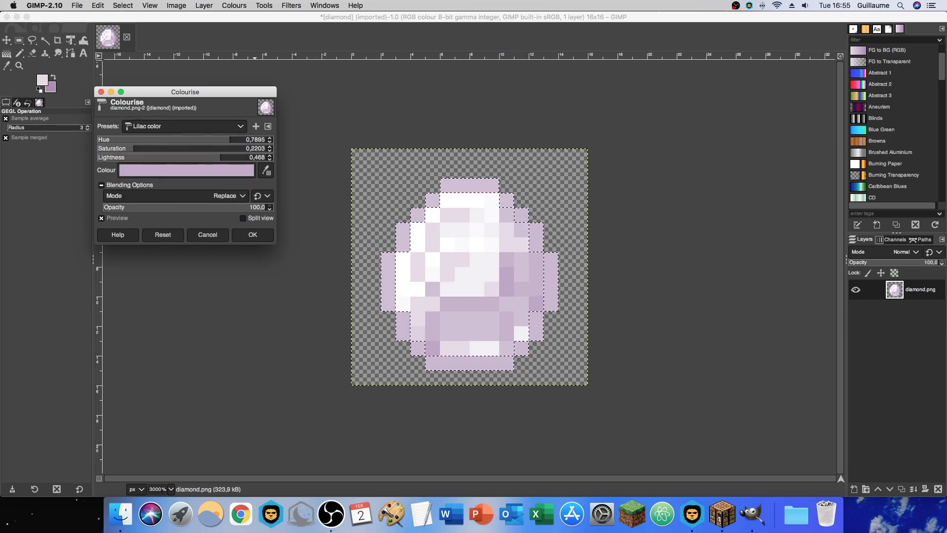
left_click_drag(220, 157, 246, 148)
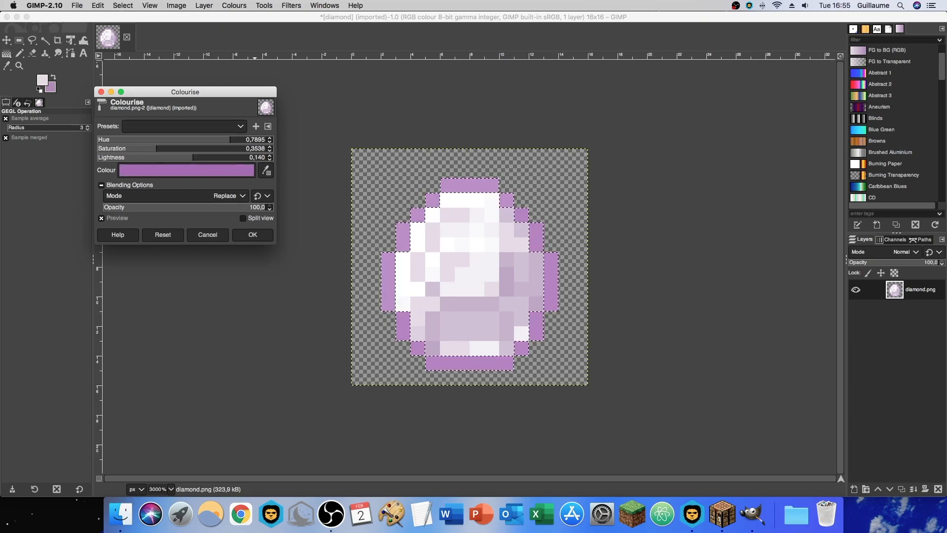
left_click(253, 235)
key("super+shift+f")
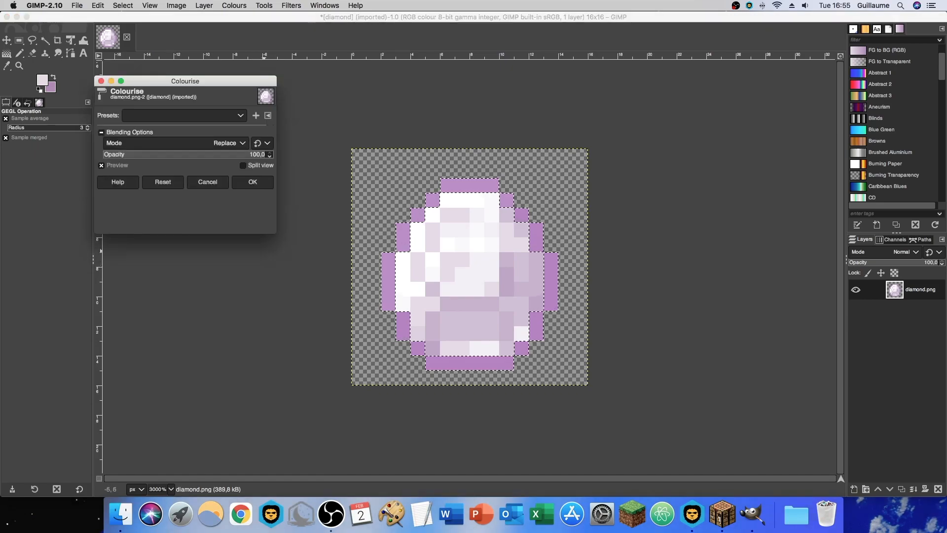
left_click(101, 82)
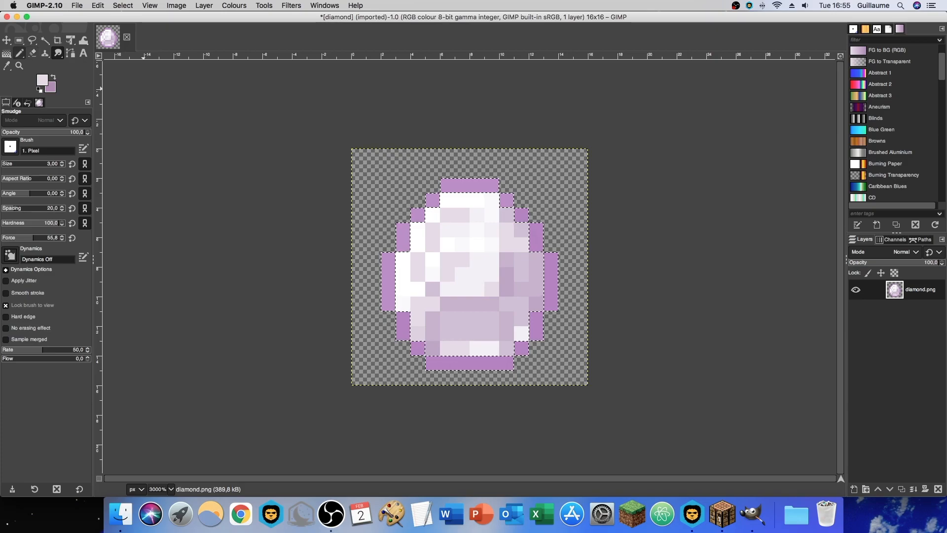
- Select all the pixels inside the diamond's outline with Fuzzy Select, adding each shade to the selection
left_click(45, 40)
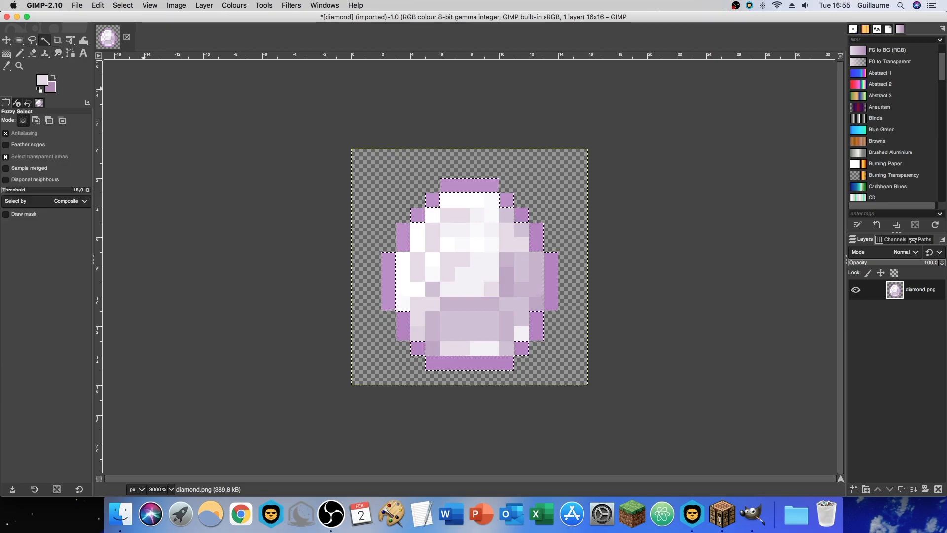
left_click(478, 245)
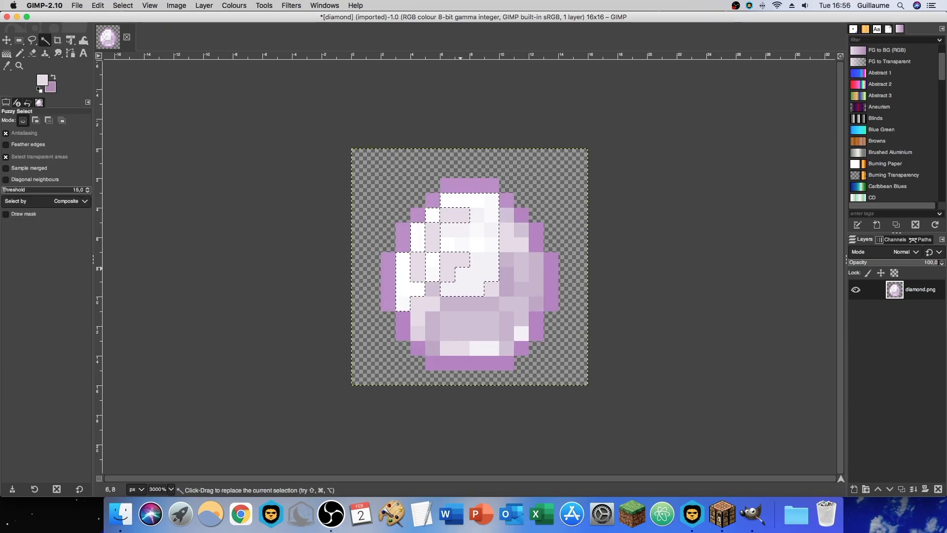
left_click(450, 268)
key("shift")
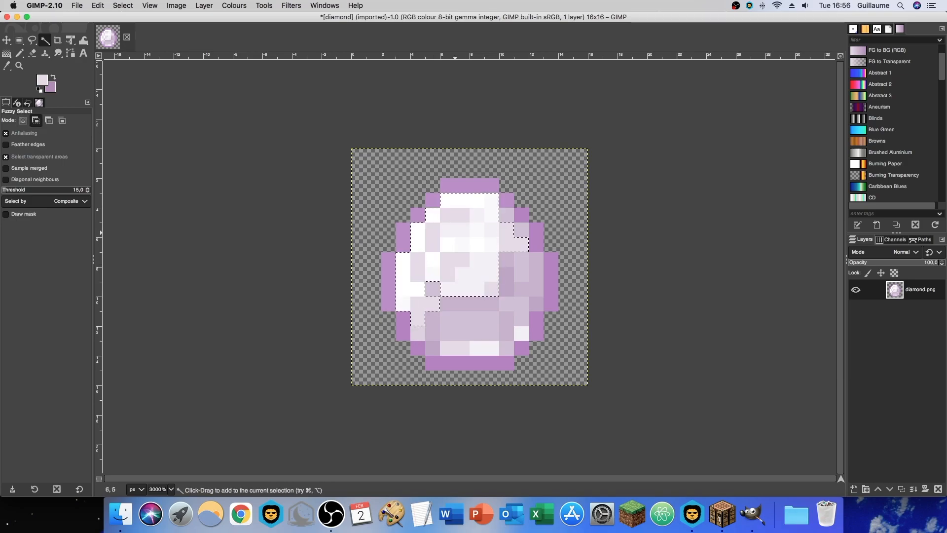
left_click(494, 321)
left_click(521, 334)
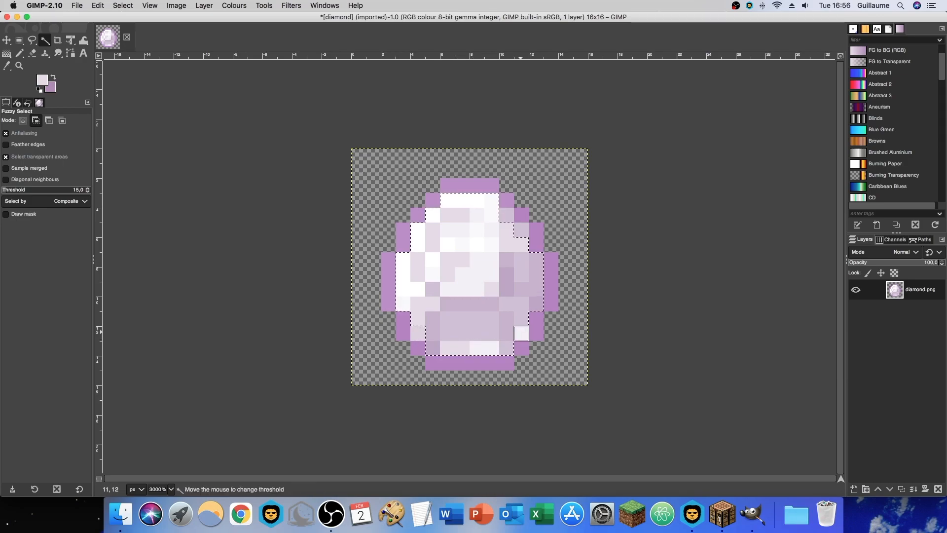
left_click(516, 226)
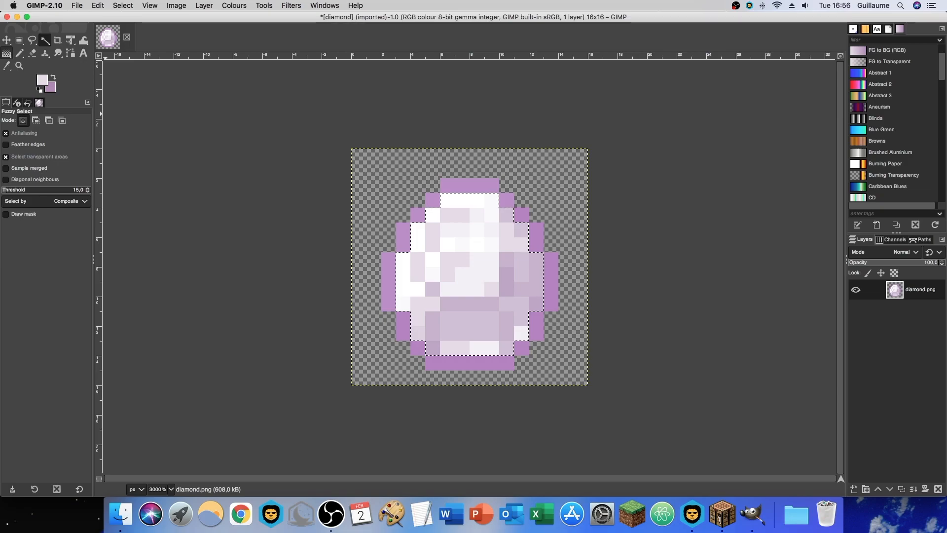
- Try a linear foreground-to-background gradient across the selected inside of the diamond, adjusting its start point diagonally, and undo it
key("g")
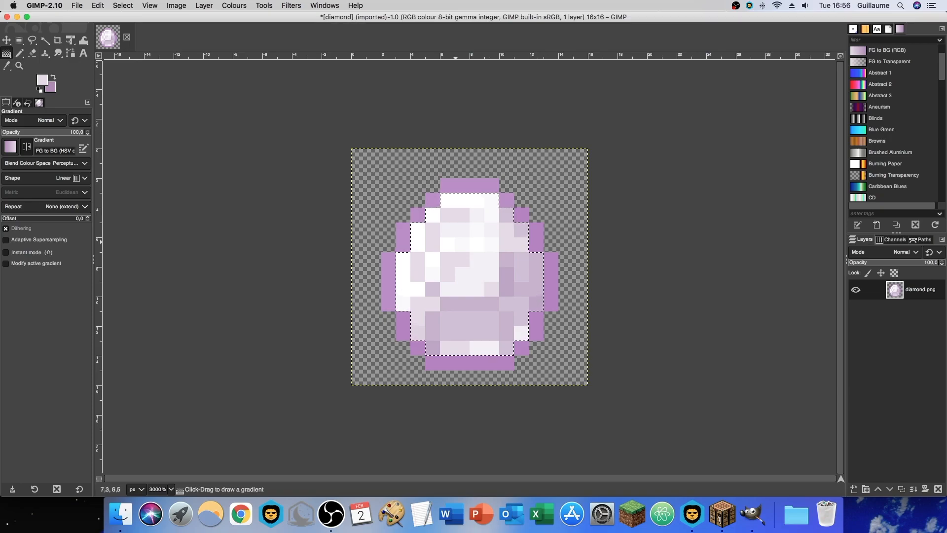
left_click(503, 334)
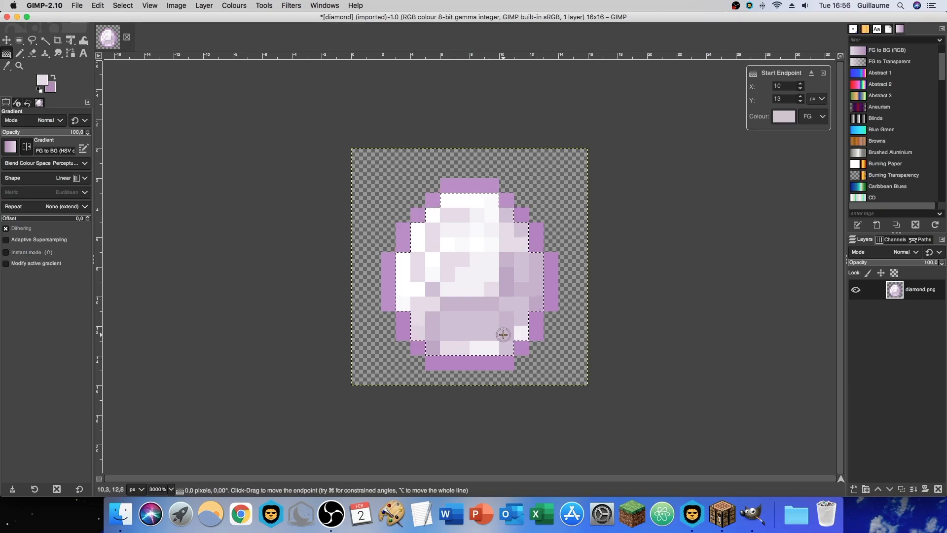
left_click_drag(503, 334, 443, 235)
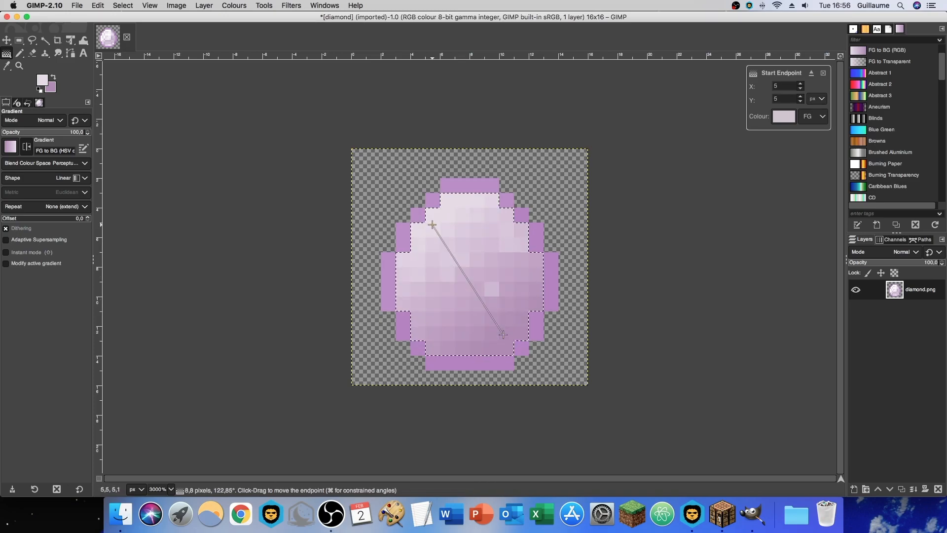
left_click_drag(435, 220, 429, 211)
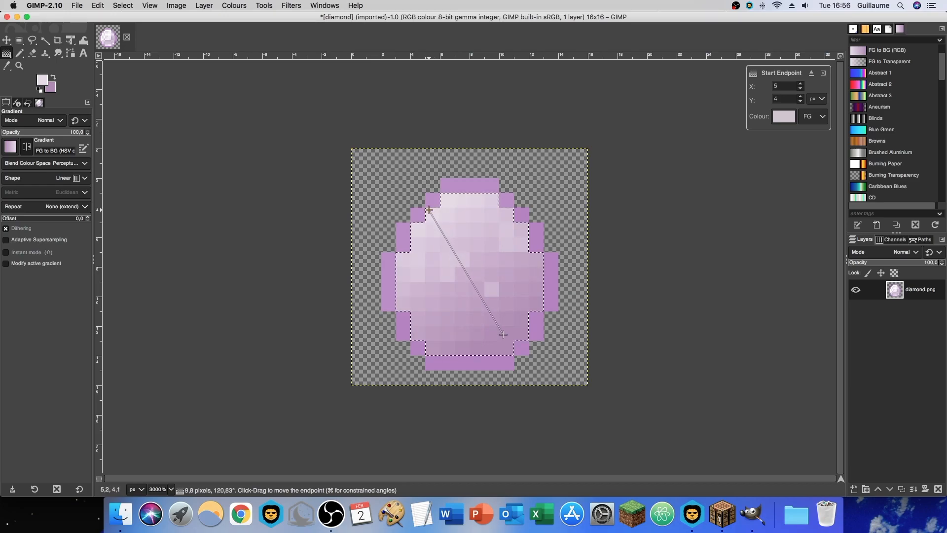
left_click_drag(426, 210, 416, 197)
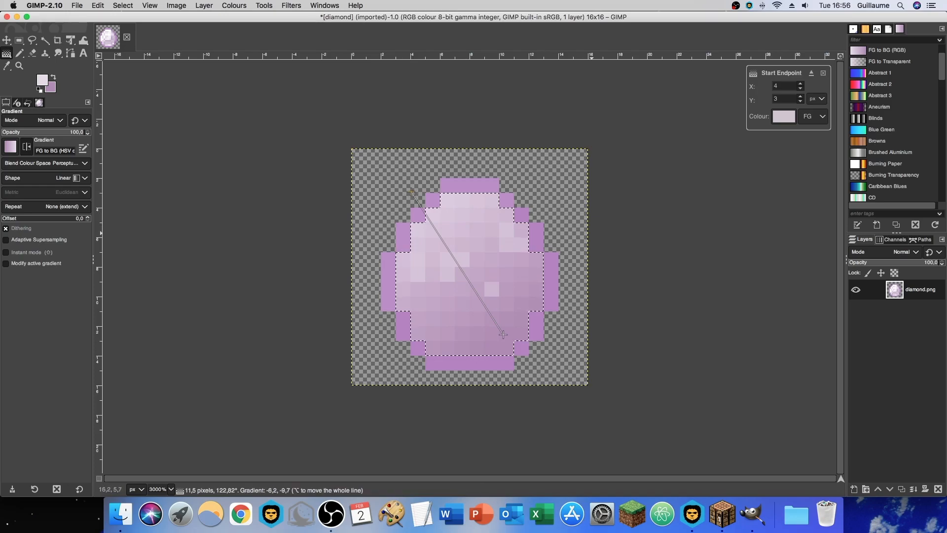
left_click(651, 262)
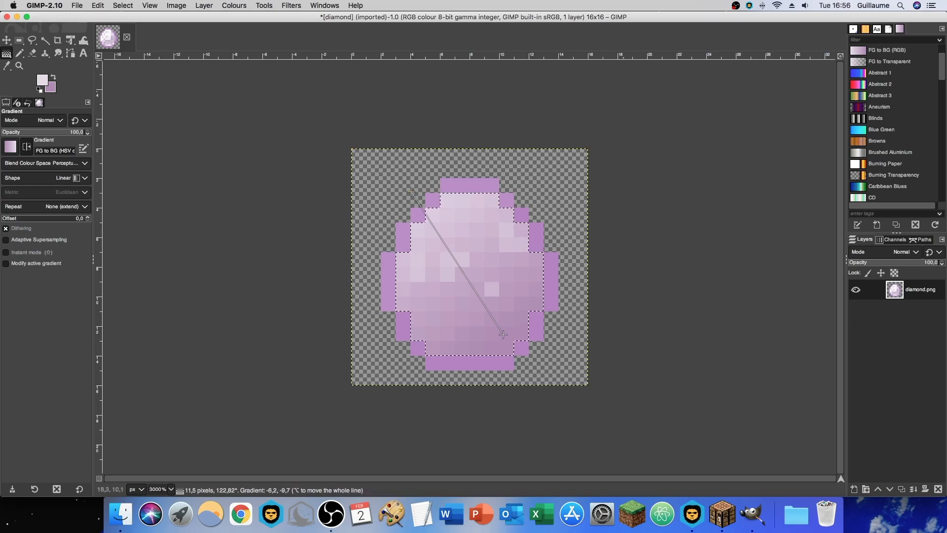
key("s")
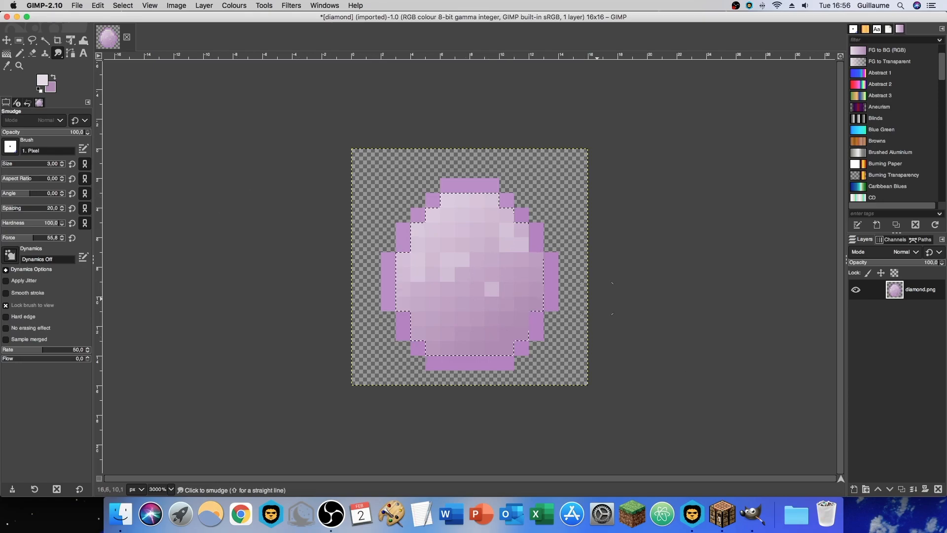
key("super+z")
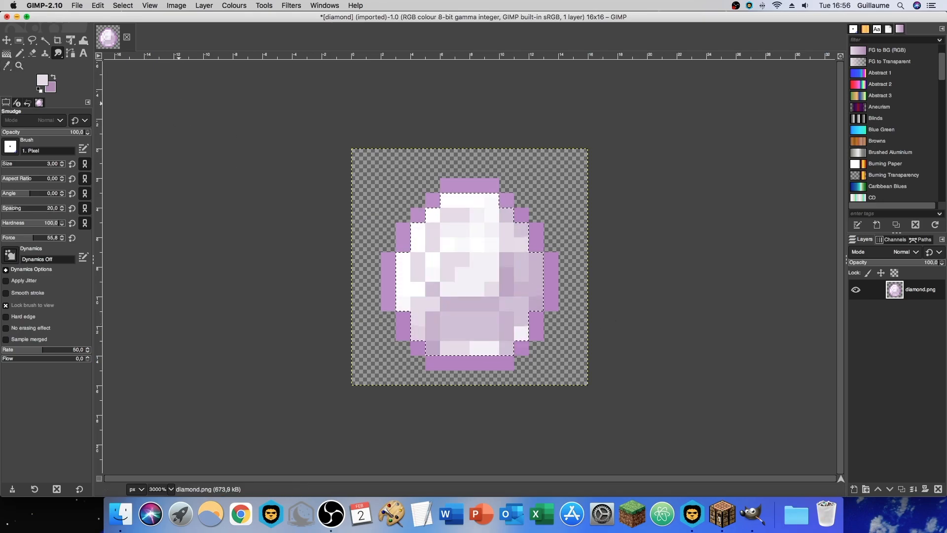
- Overwrite diamond.png with the recoloured texture and quit the image editor, discarding the unsaved project changes
left_click(77, 5)
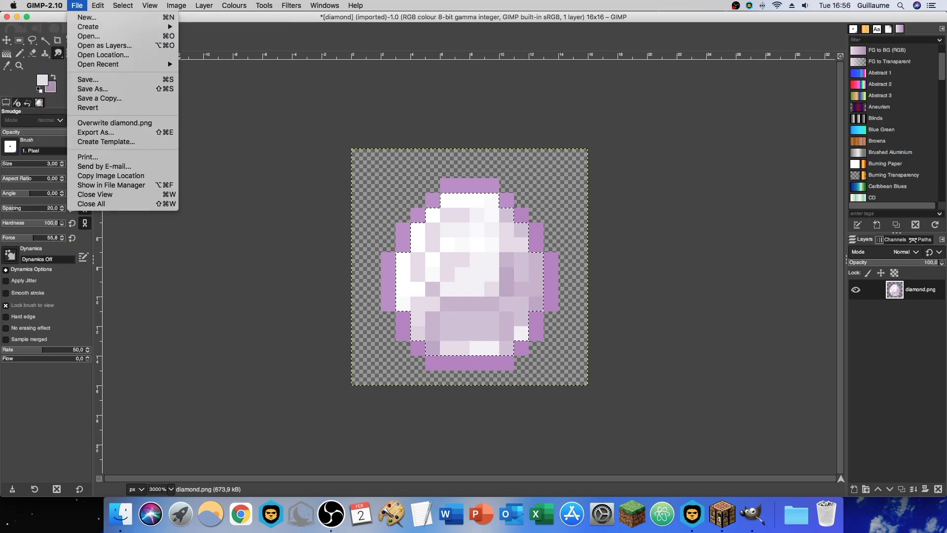
left_click(115, 123)
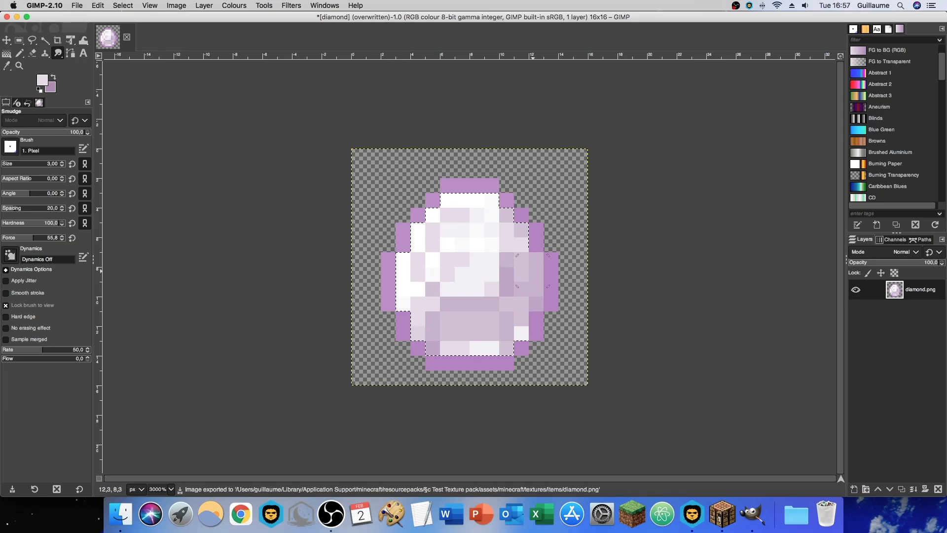
key("super+q")
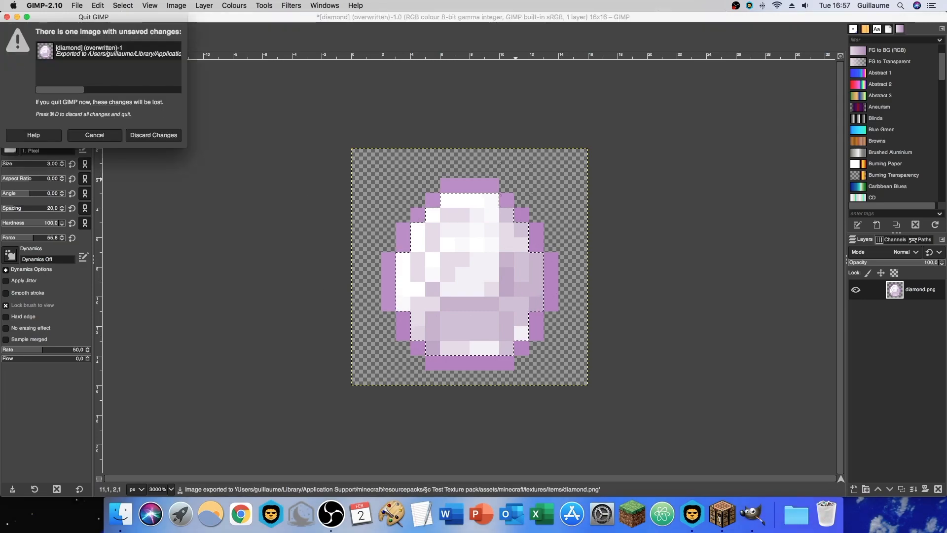
key("super+d")
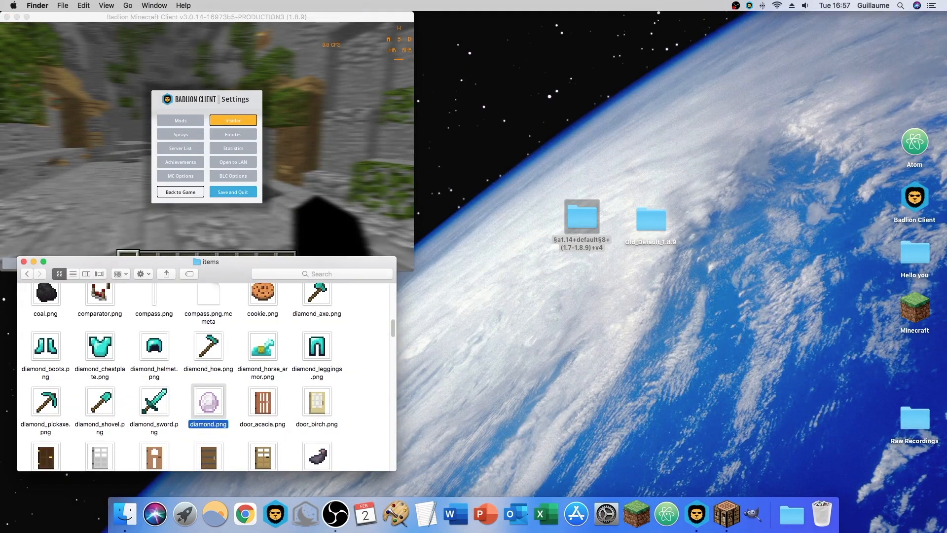
- Switch to the Badlion Minecraft Client, search the resource packs for "tes", activate the Test Texture pack and save
left_click(277, 222)
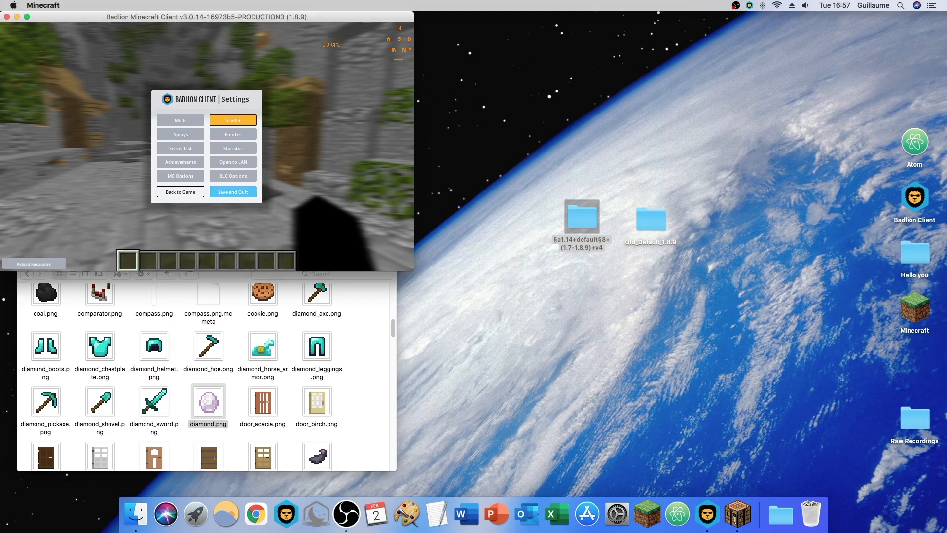
left_click(182, 176)
left_click(128, 209)
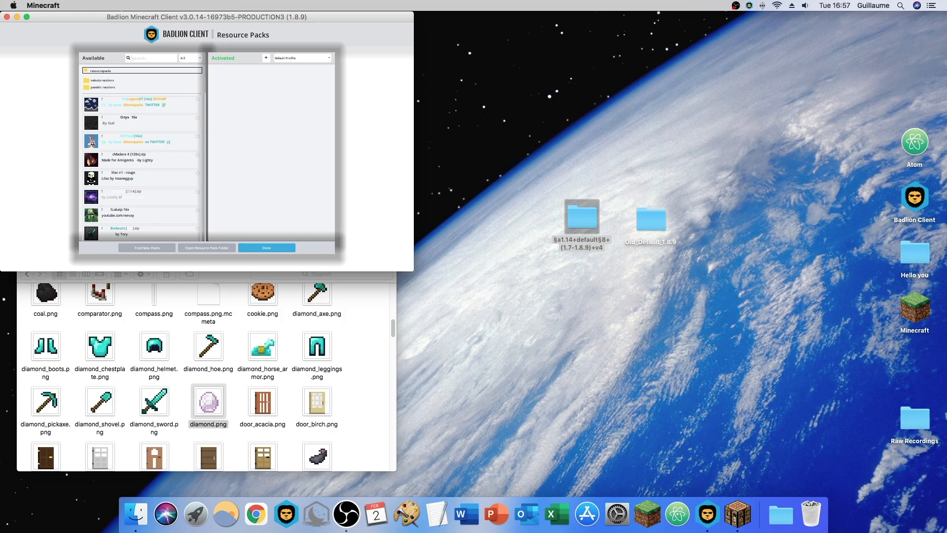
type("tes")
left_click_drag(138, 105, 268, 97)
left_click(267, 248)
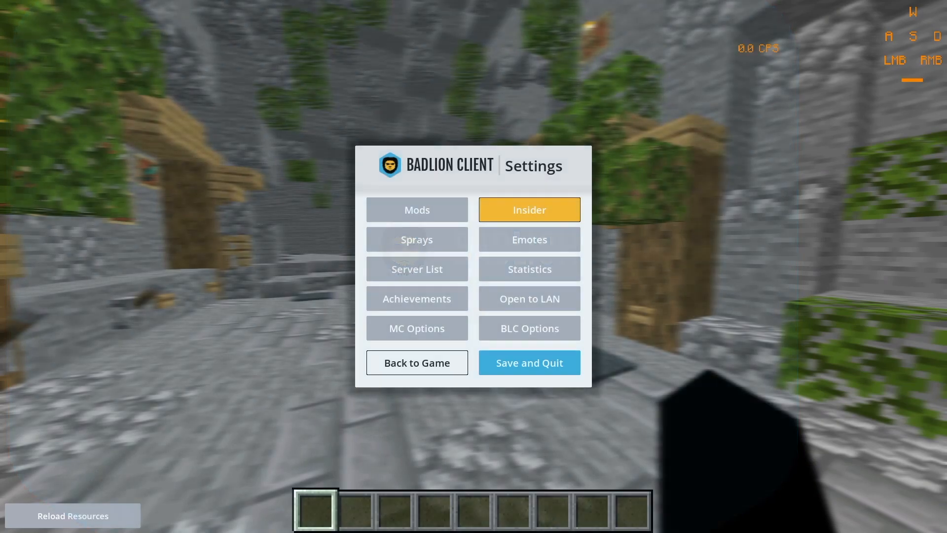
- Return to the game, search the creative inventory for "dia" and place a diamond in the first hotbar slot
key("Escape")
key("e")
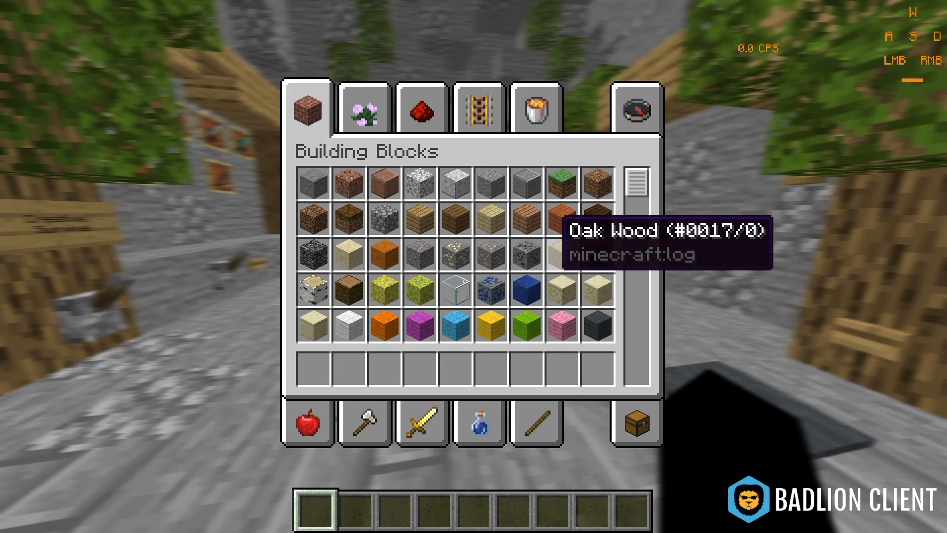
left_click(639, 110)
type("d")
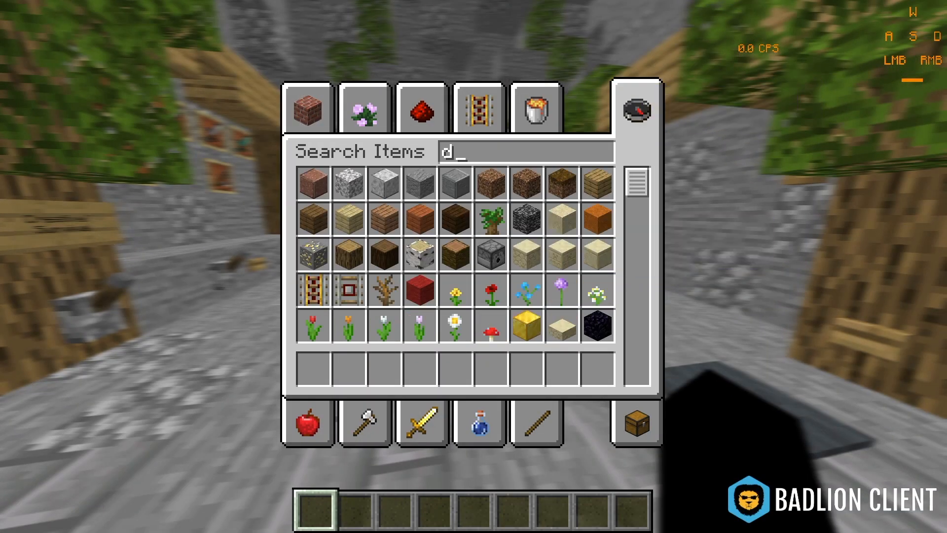
type("ia")
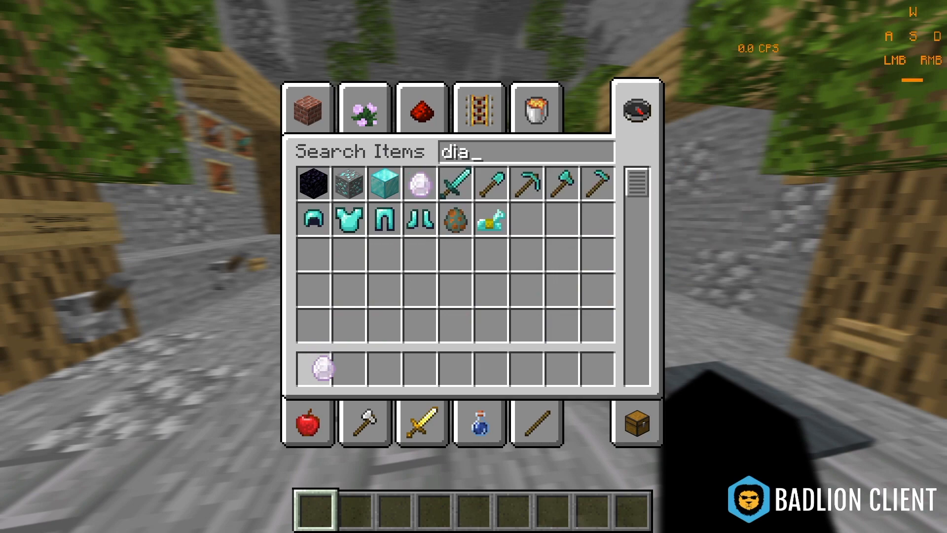
left_click(323, 368)
key("Escape")
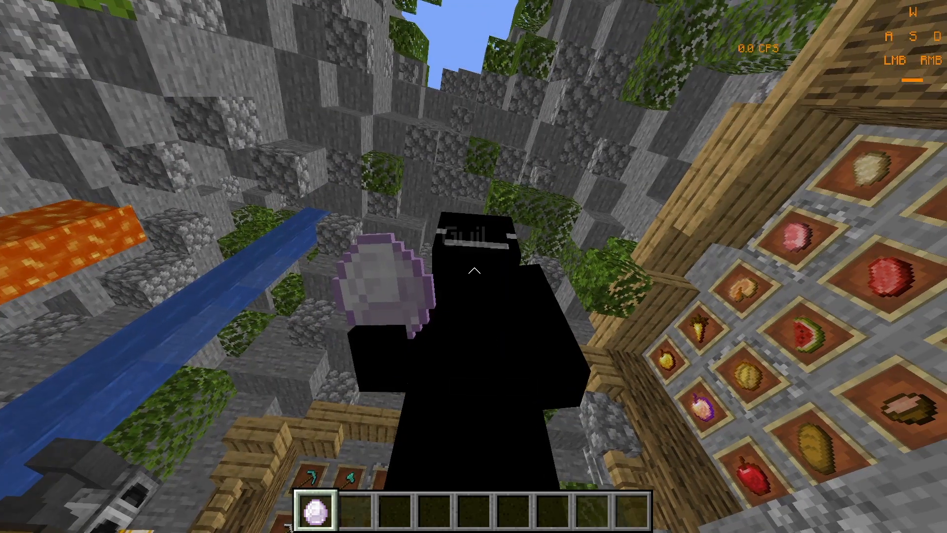
- Inspect the recoloured diamond in the player's hand, in first-person view, and as an item dropped on the ground, zoomed in
key("F5")
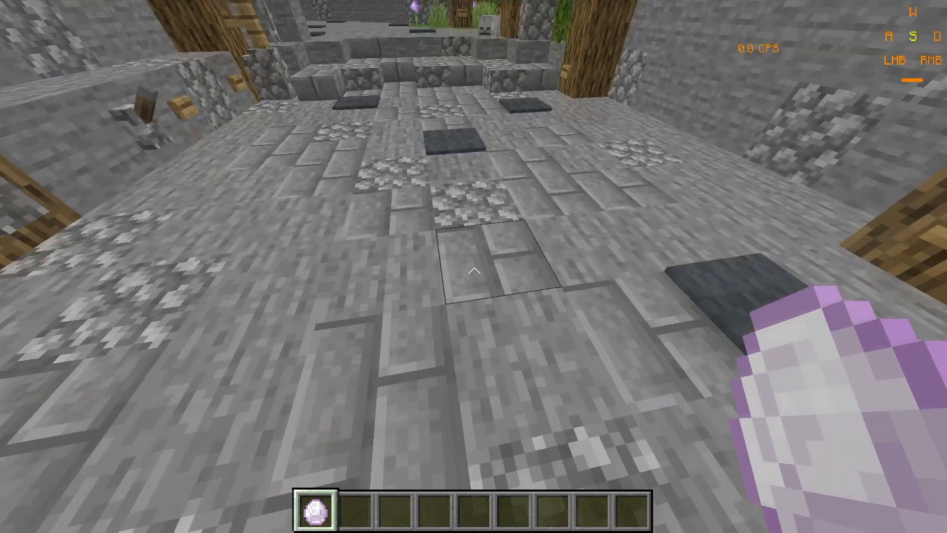
right_click(474, 270)
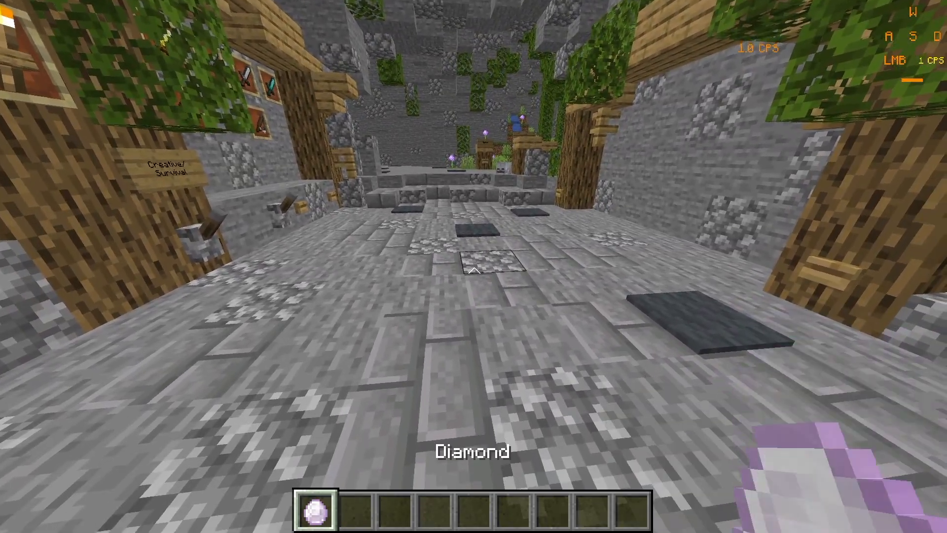
right_click(474, 270)
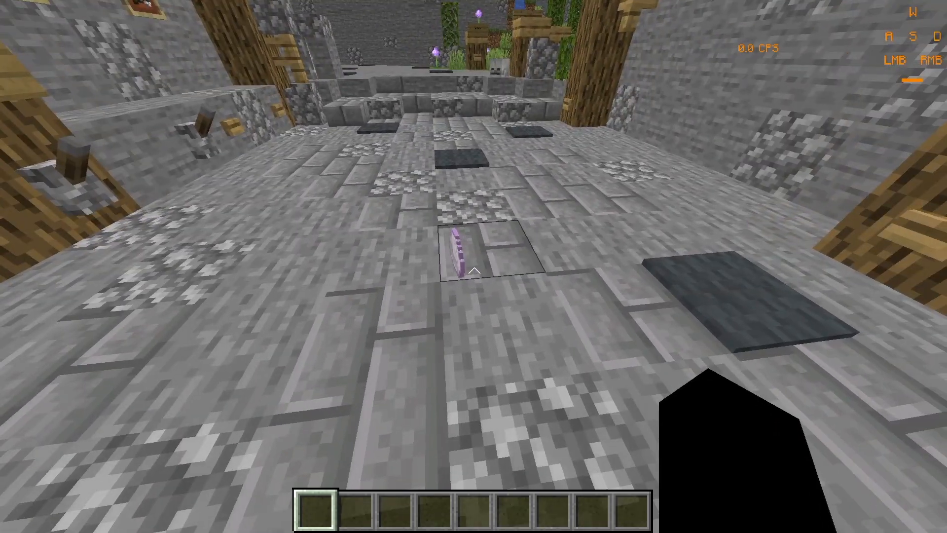
key("w")
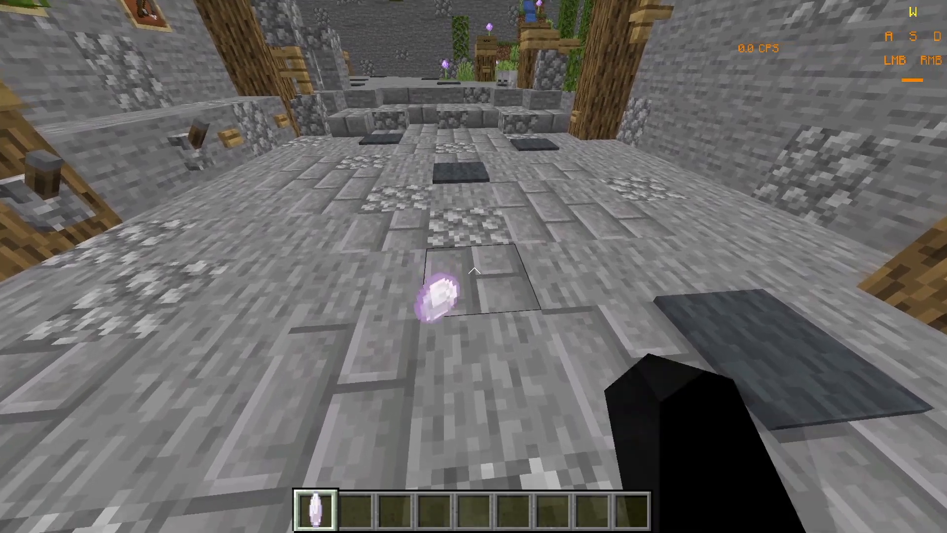
key("q")
key("c")
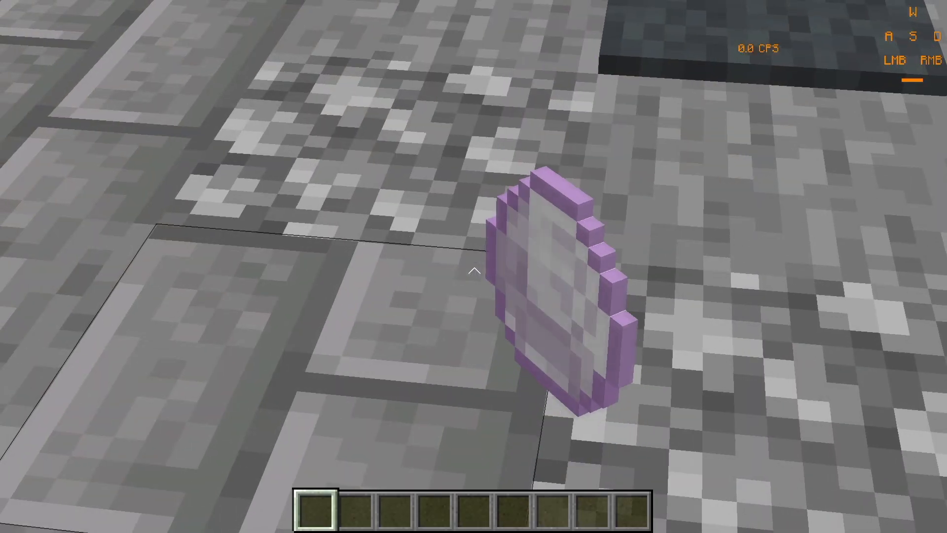